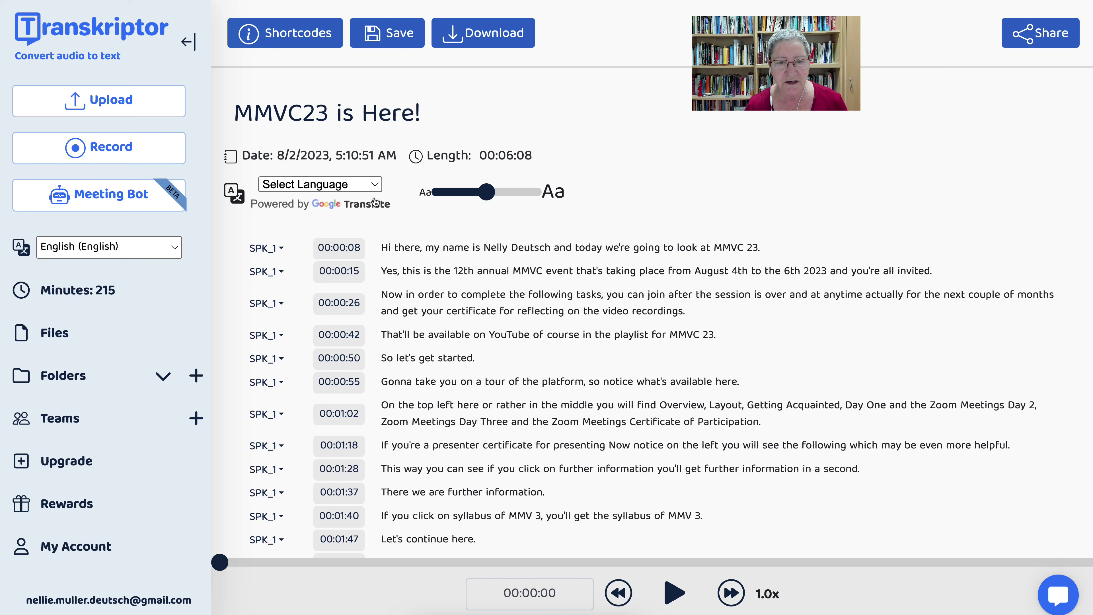
- Translate the MMVC23 transcript into Arabic and look through the translated text
click(371, 186)
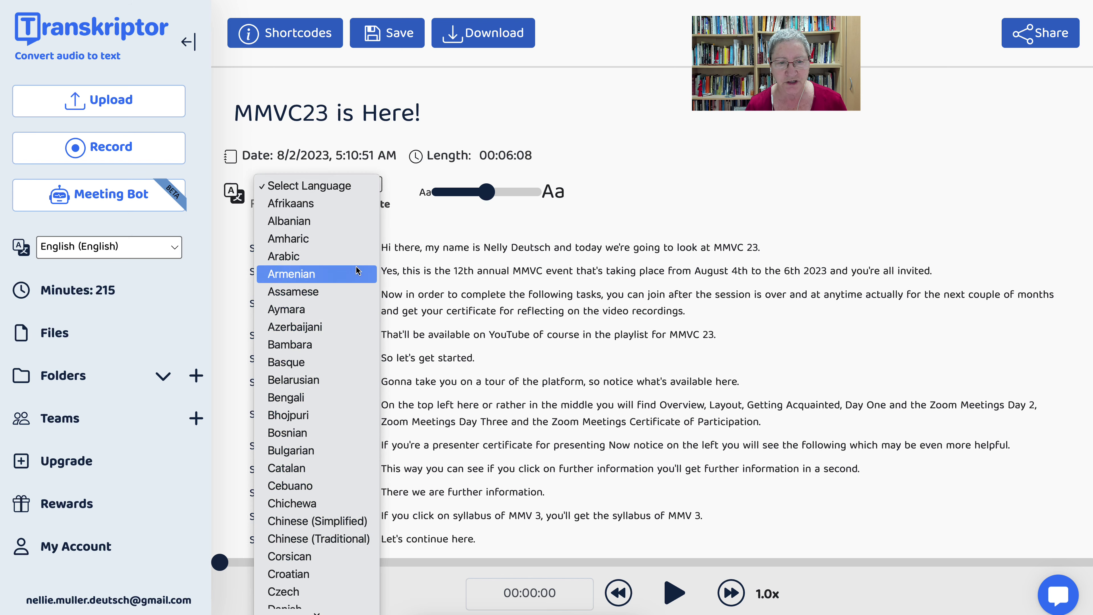
scroll(344, 327, down, 3)
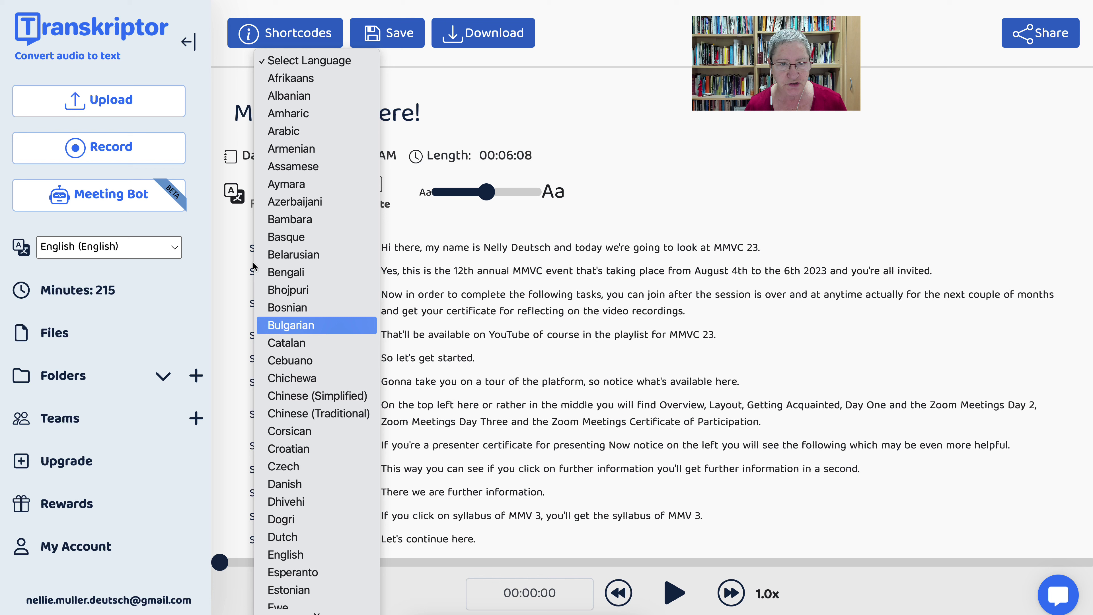
scroll(301, 253, down, 4)
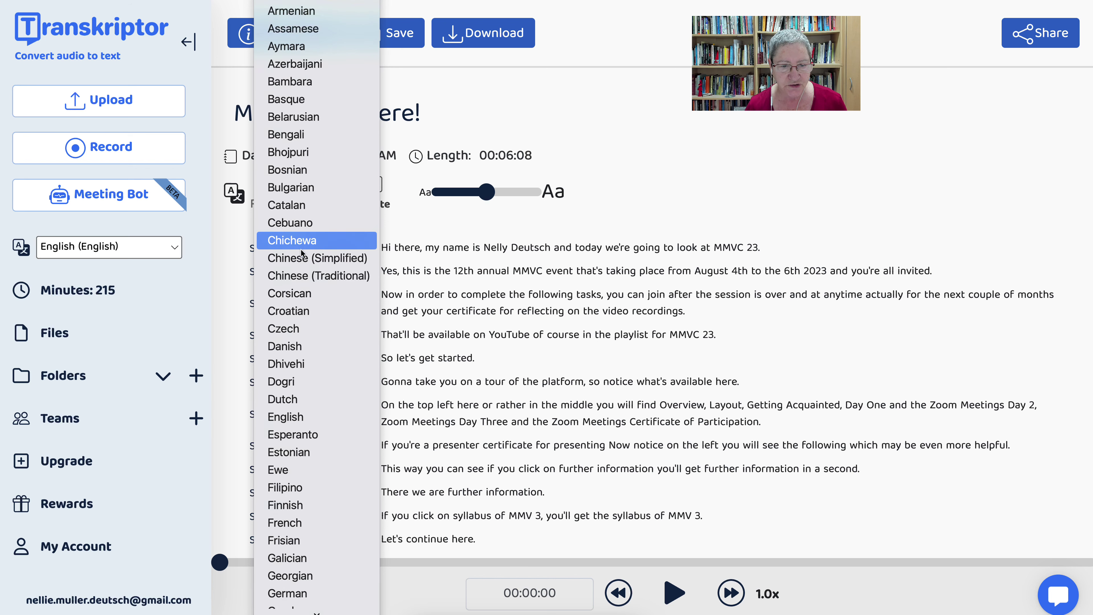
scroll(305, 149, up, 2)
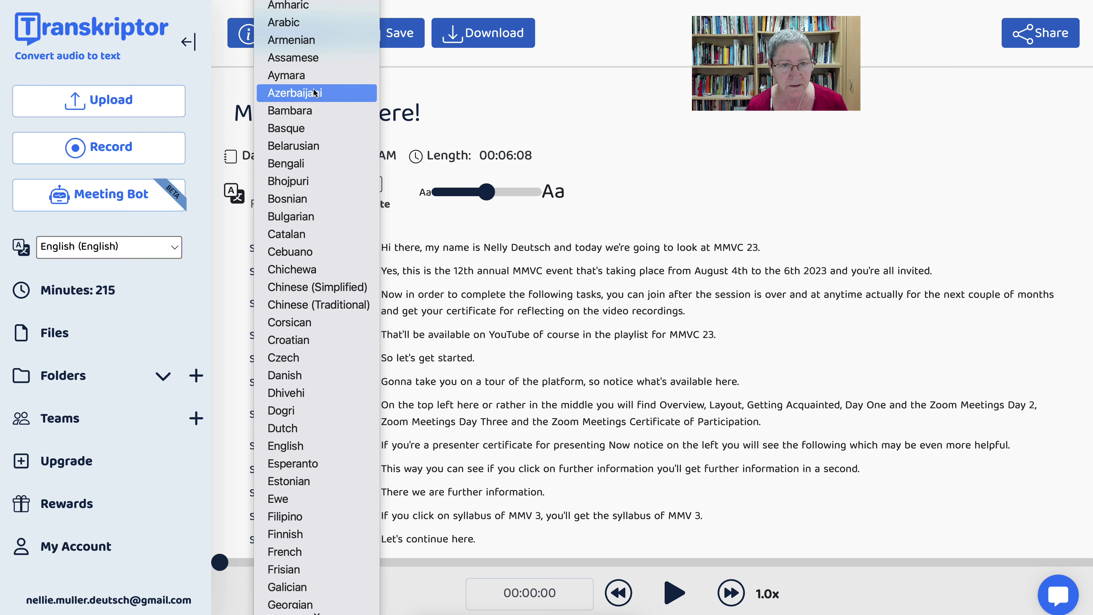
click(313, 23)
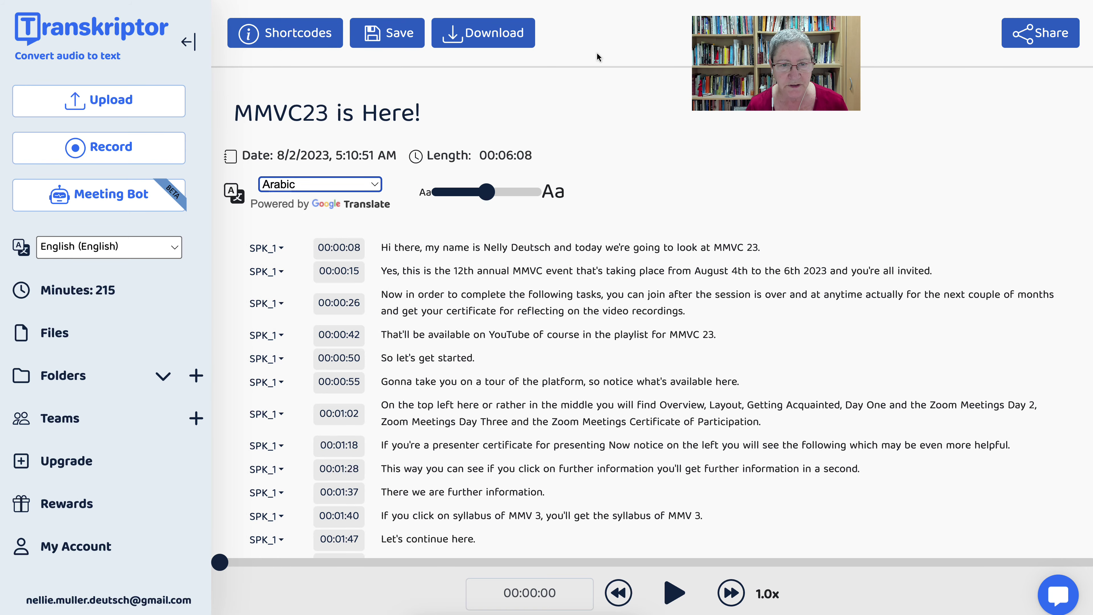
scroll(538, 129, down, 10)
scroll(538, 141, down, 5)
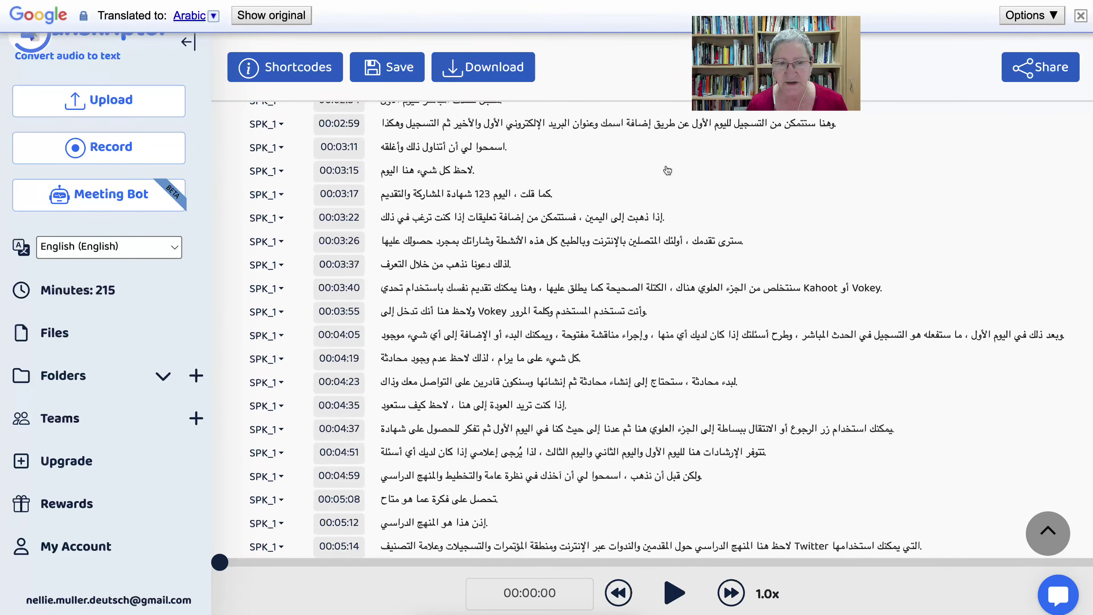
scroll(667, 170, up, 10)
scroll(666, 168, up, 6)
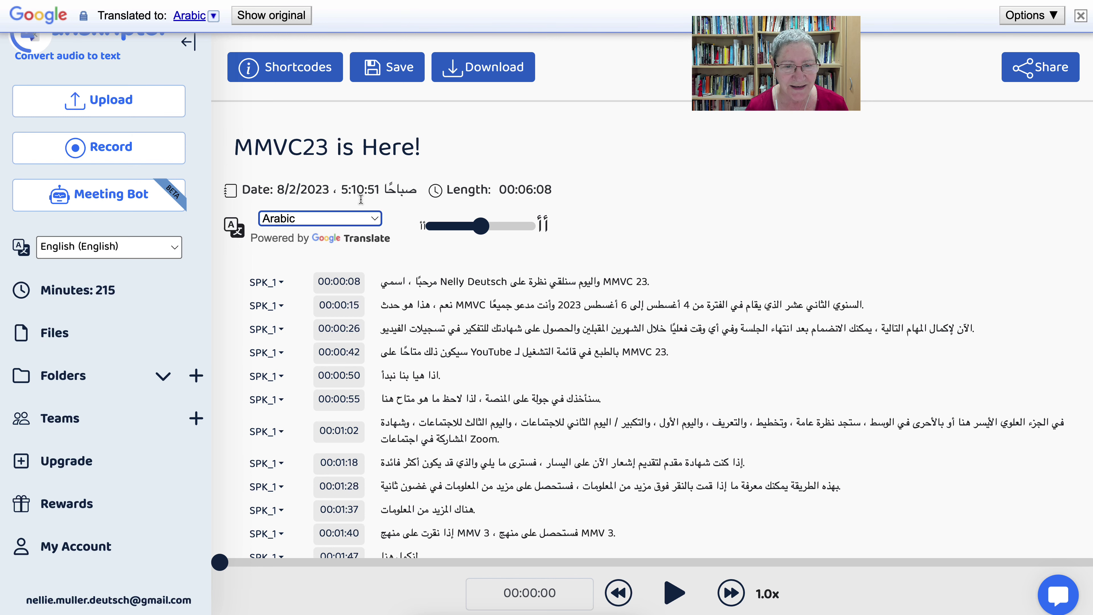
- Translate the transcript into French, look through the translated text and save it
click(374, 220)
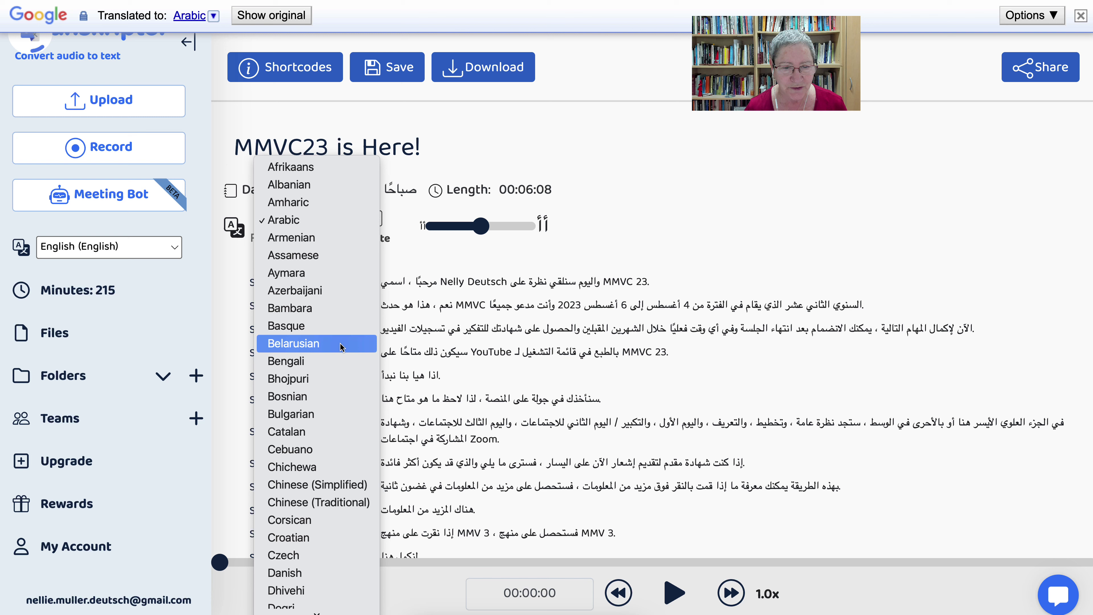
scroll(341, 347, down, 1)
scroll(341, 347, down, 5)
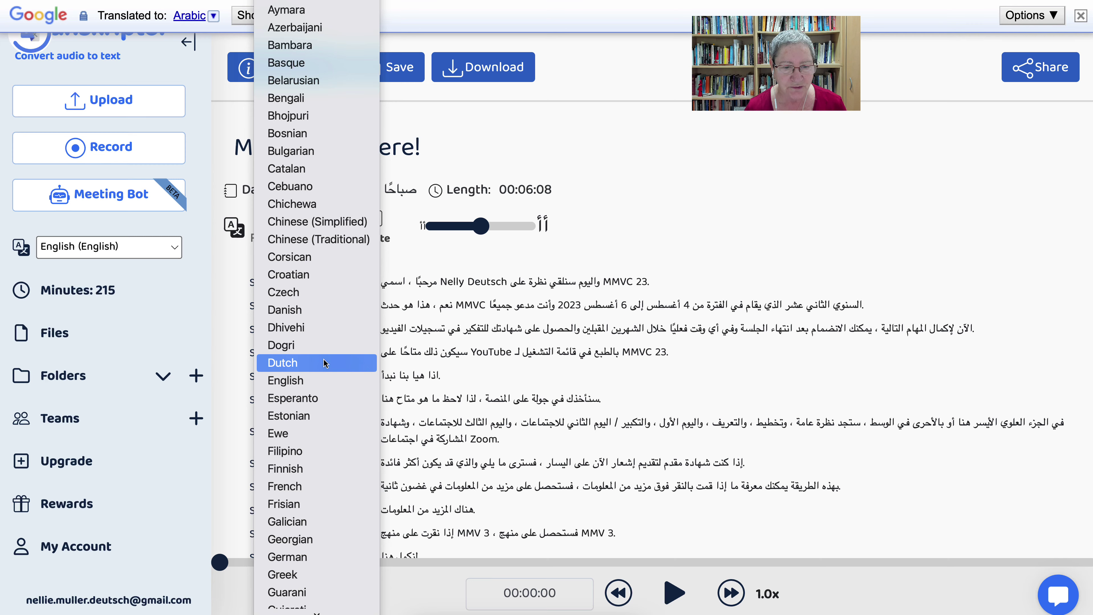
click(303, 486)
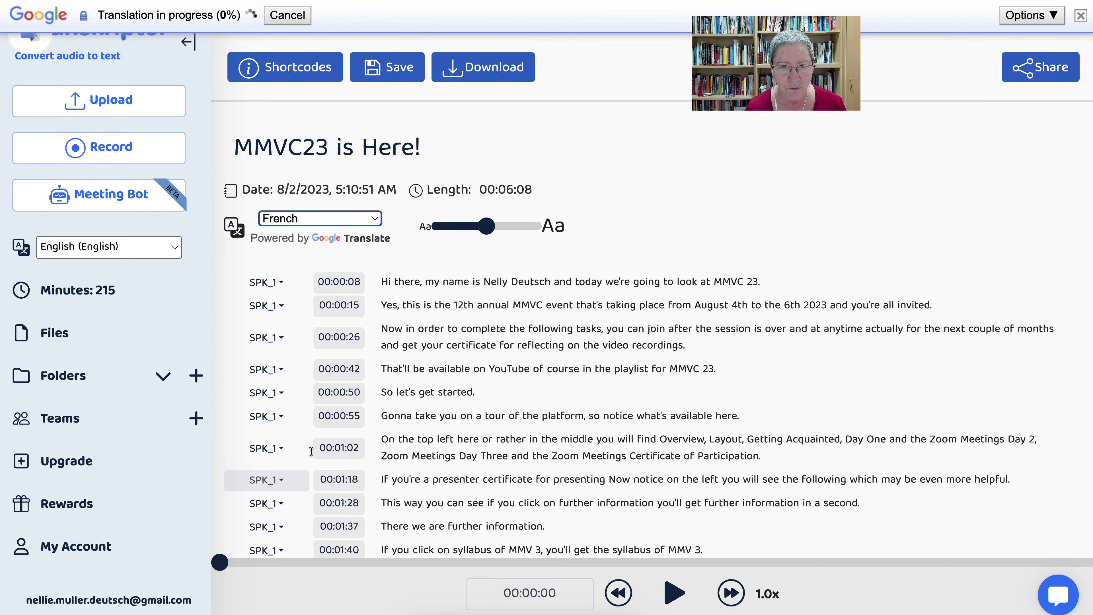
scroll(385, 142, down, 8)
scroll(385, 142, up, 7)
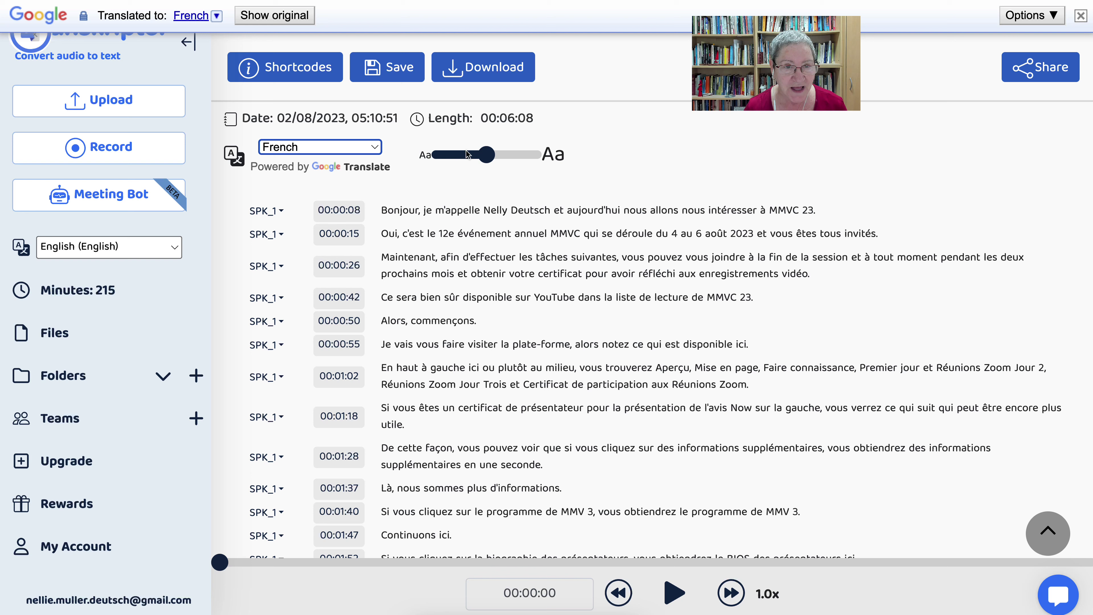
scroll(471, 149, down, 1)
scroll(440, 103, up, 1)
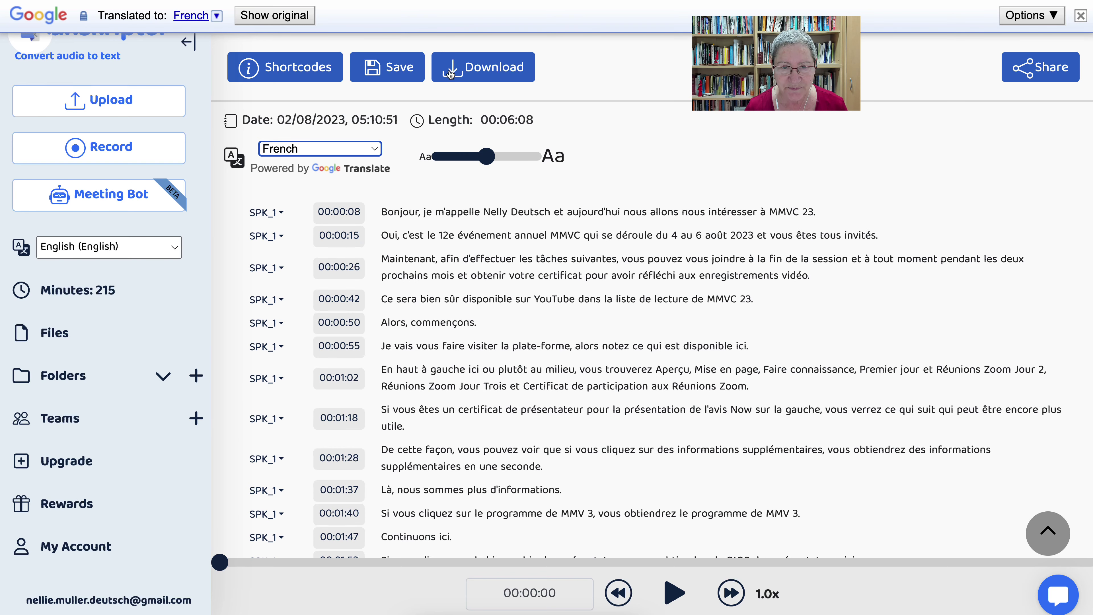
click(400, 72)
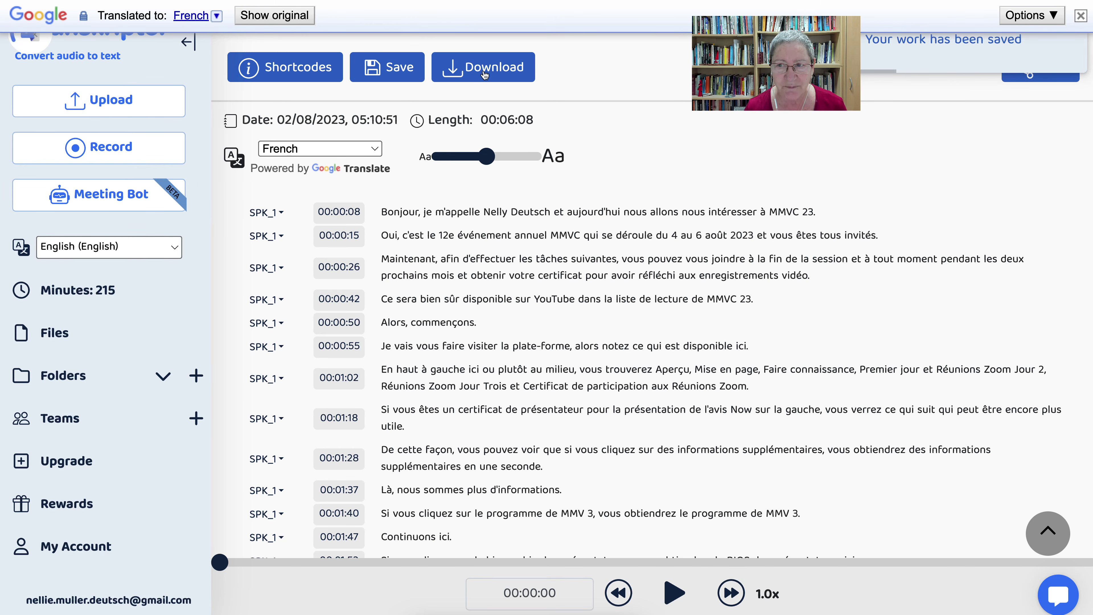
- In the download options, include the MP3 along with the transcription and set the paragraph size to 4 lines
click(480, 72)
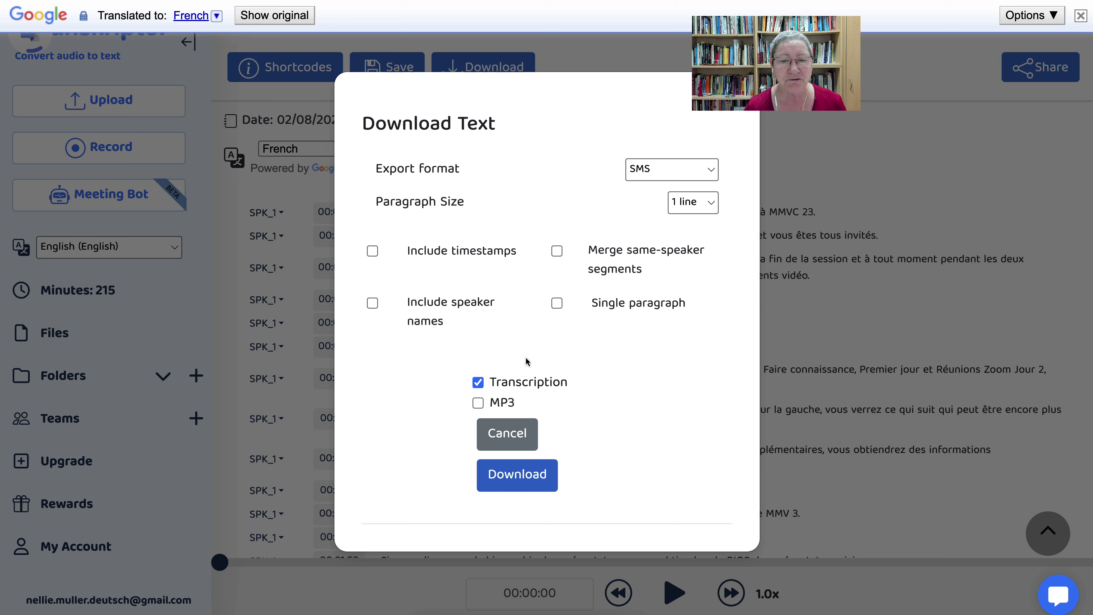
click(478, 403)
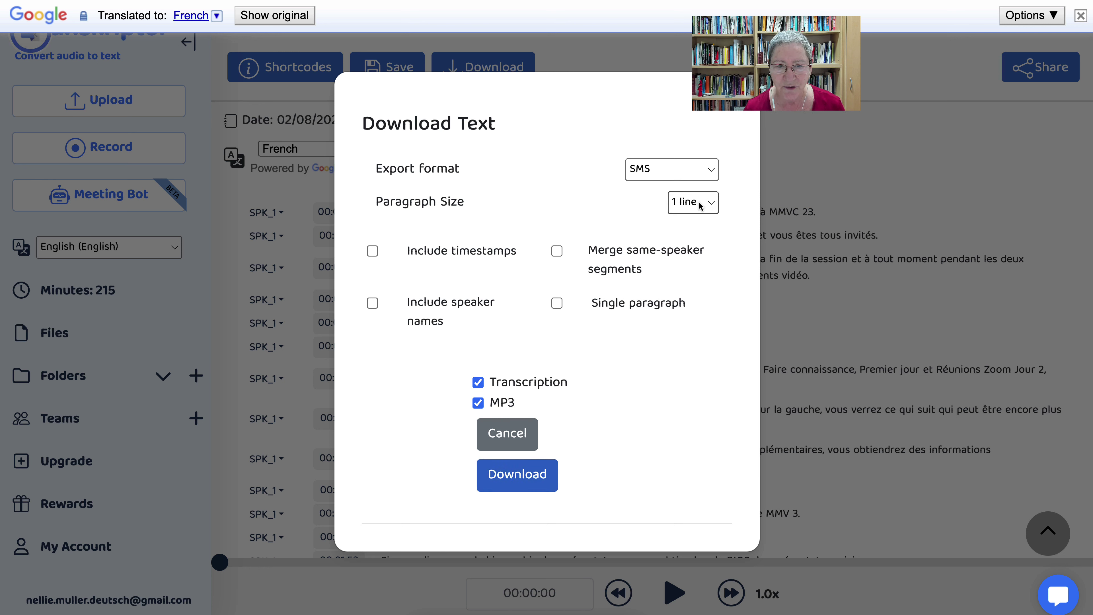
click(709, 206)
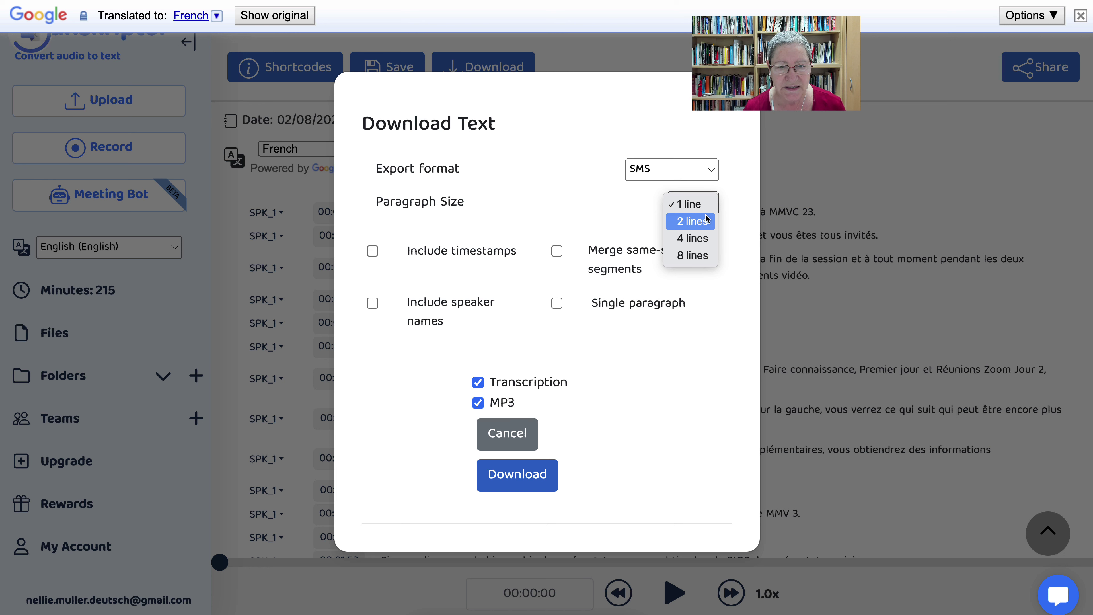
click(699, 243)
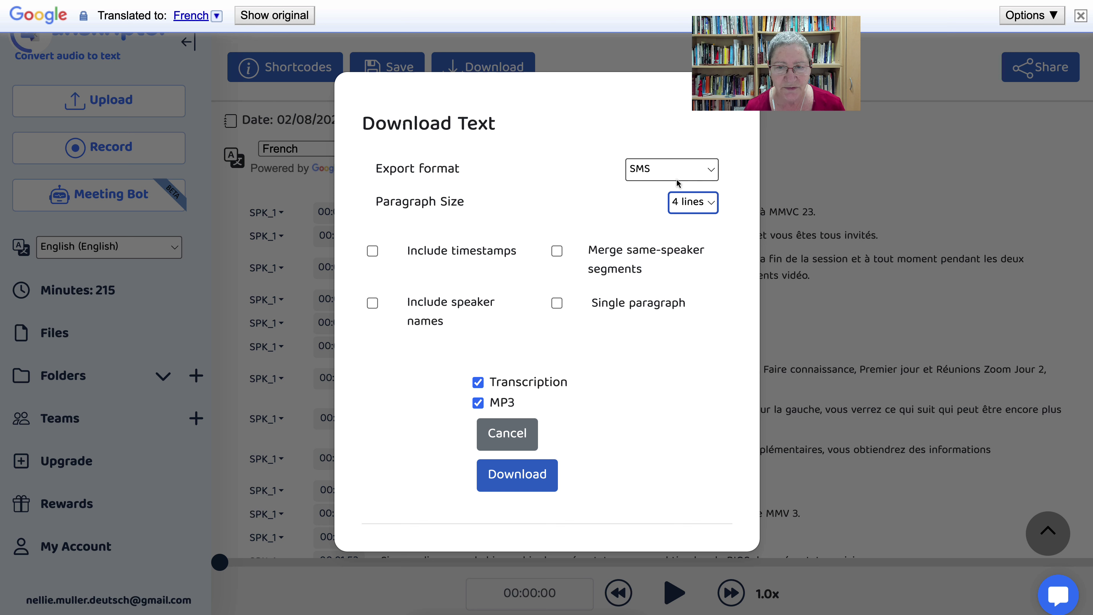
- Check the export formats offered for the French transcript and cancel the download
click(710, 174)
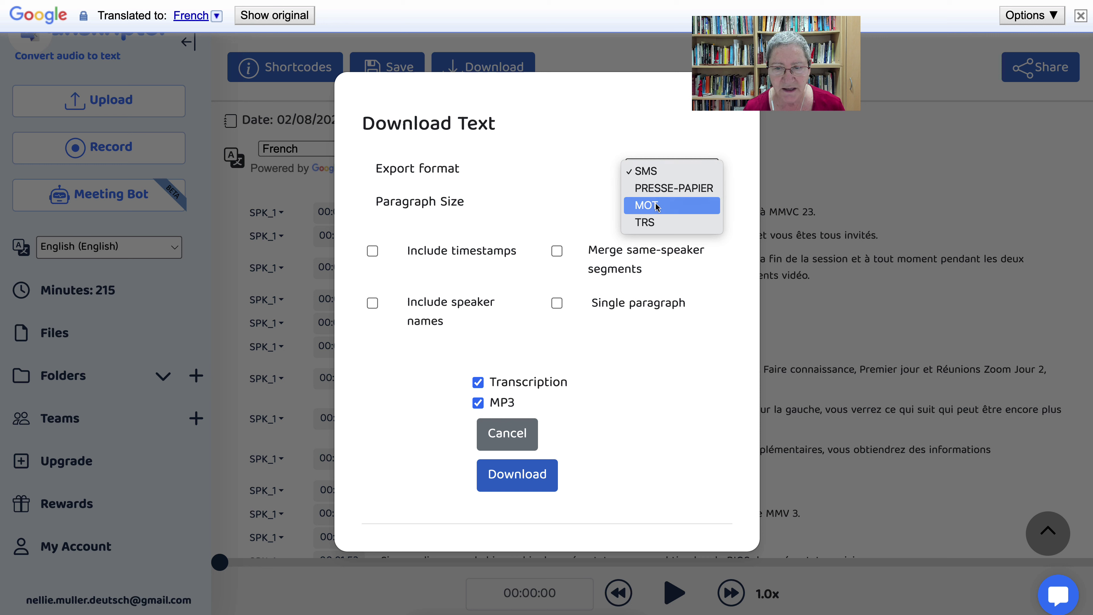
click(780, 165)
click(531, 434)
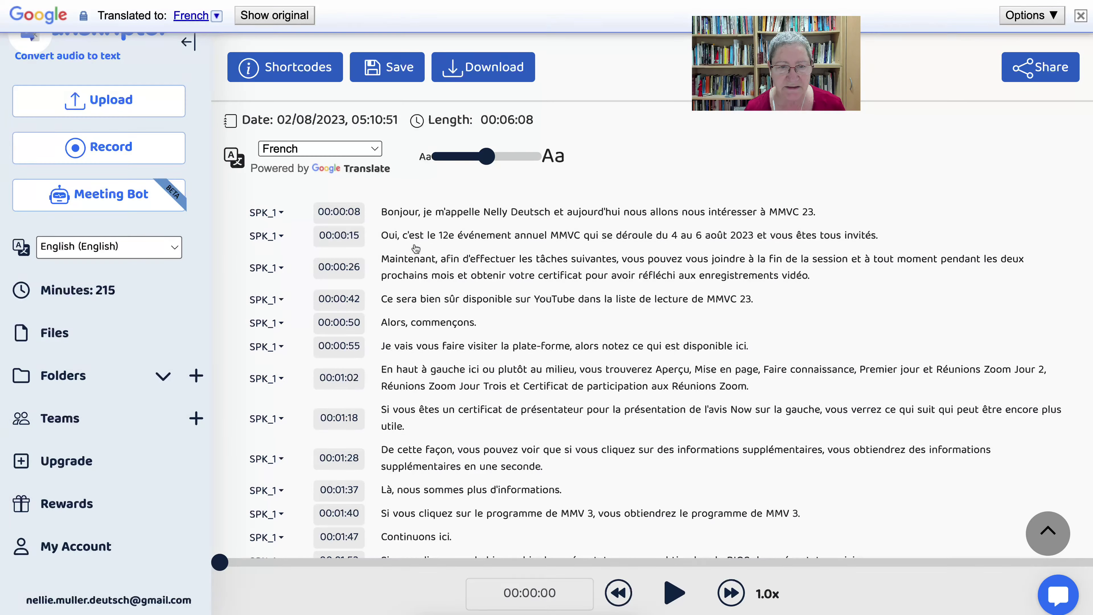
- Switch the transcript's translation language to English and look over the text
click(373, 149)
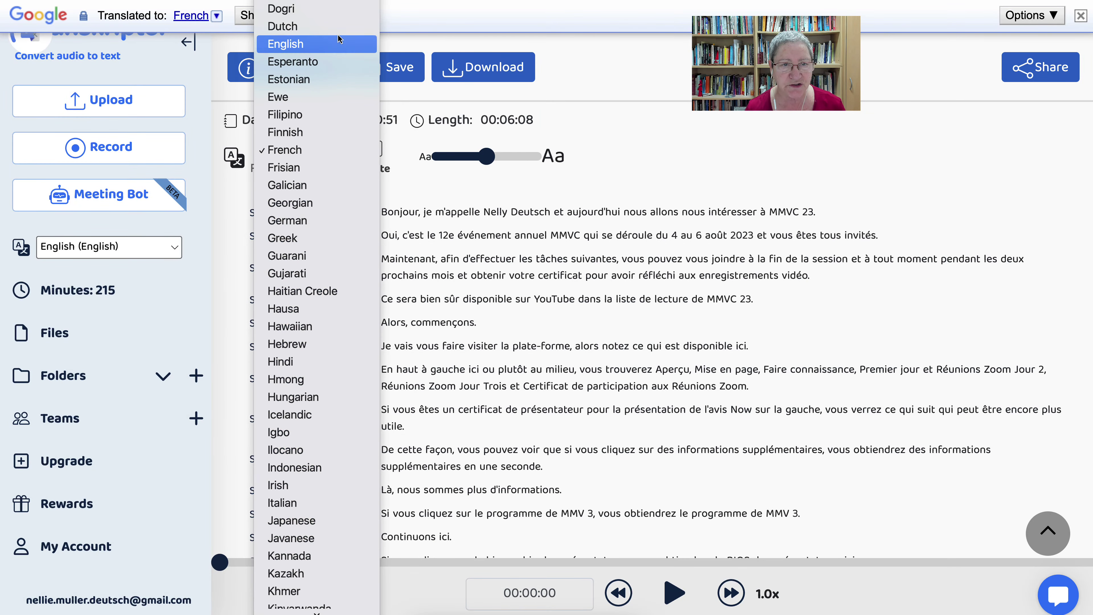
click(318, 45)
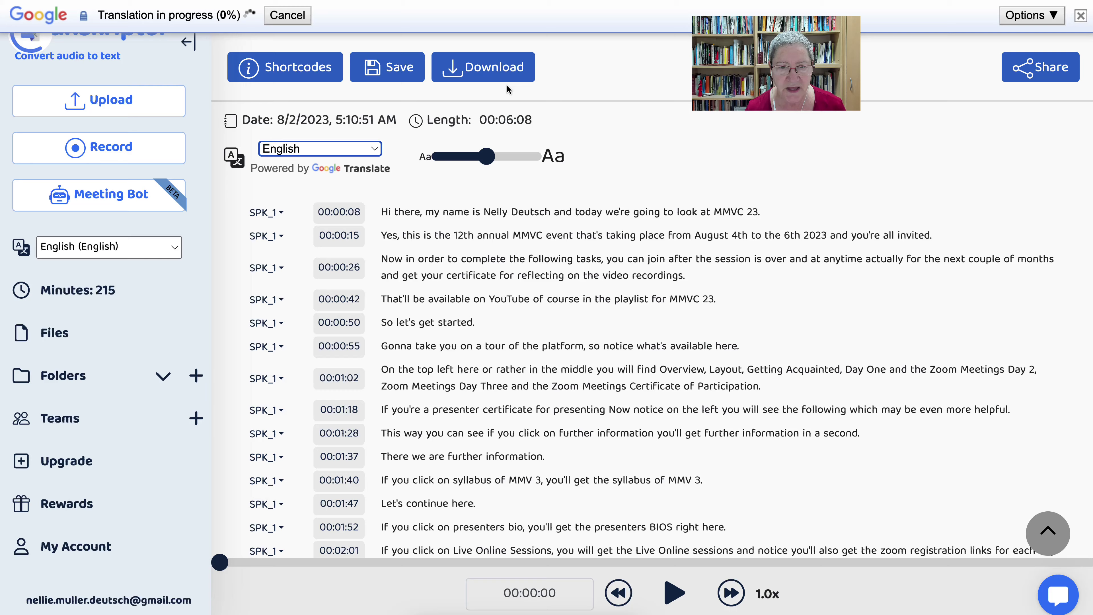
scroll(503, 86, down, 5)
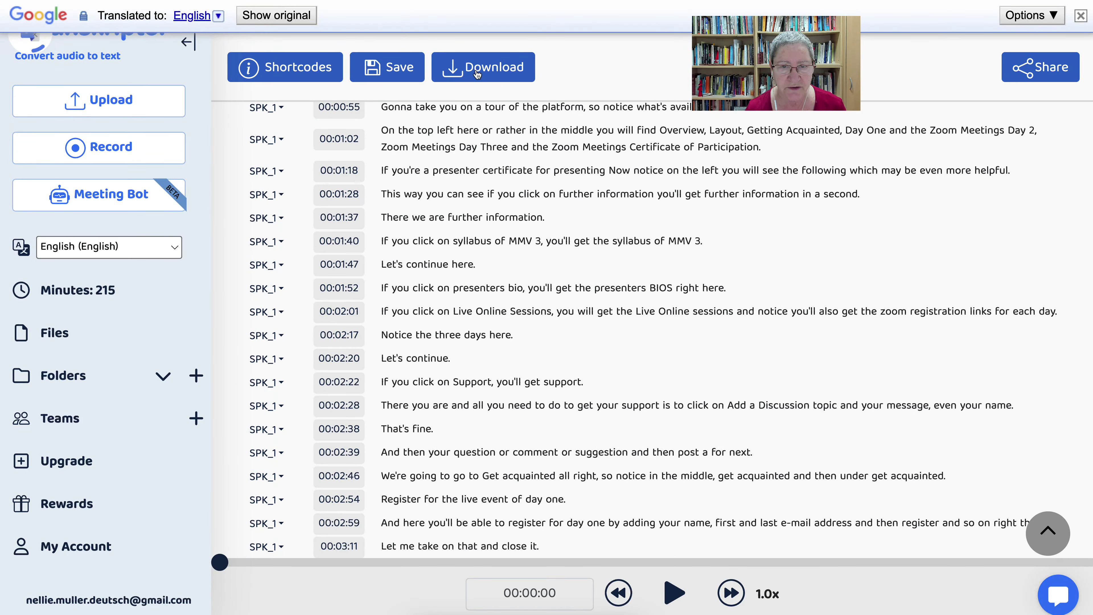
- Review the export formats available for the English transcript and close the download options without downloading
click(477, 74)
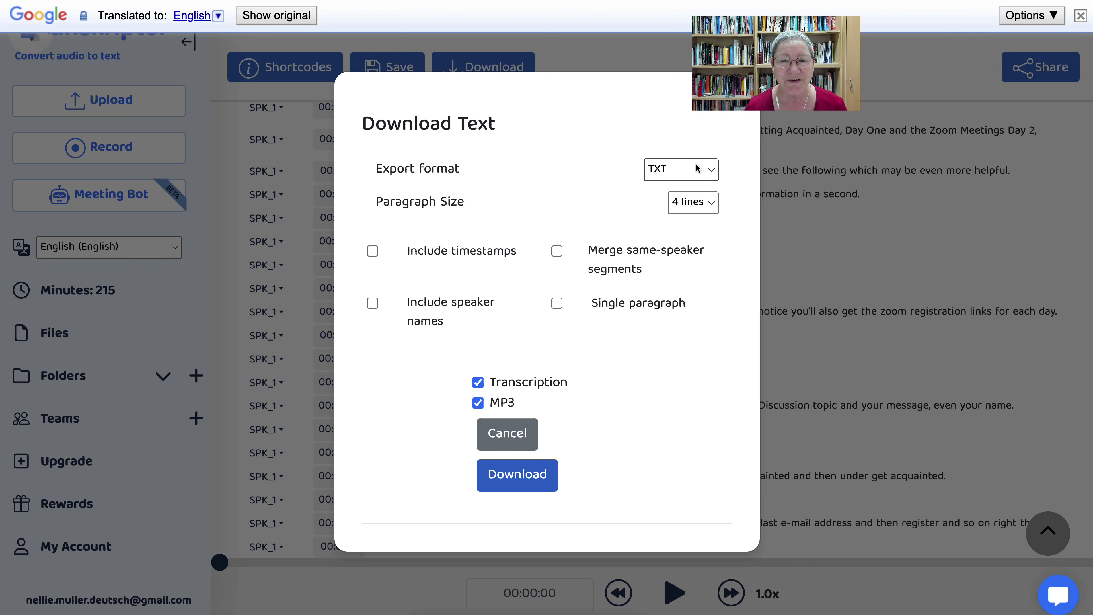
click(711, 171)
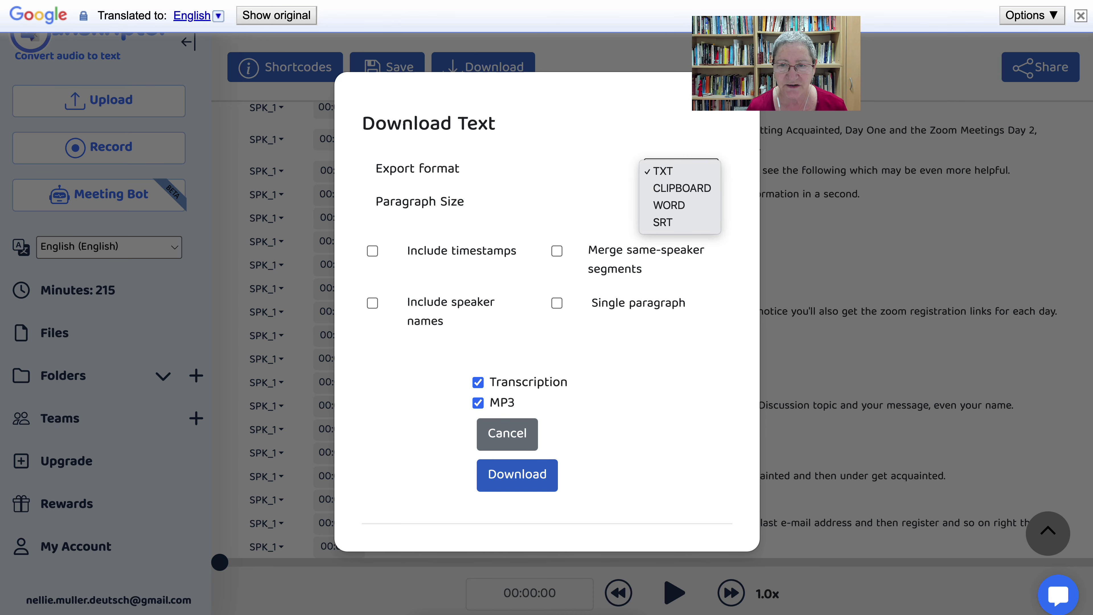
key(Escape)
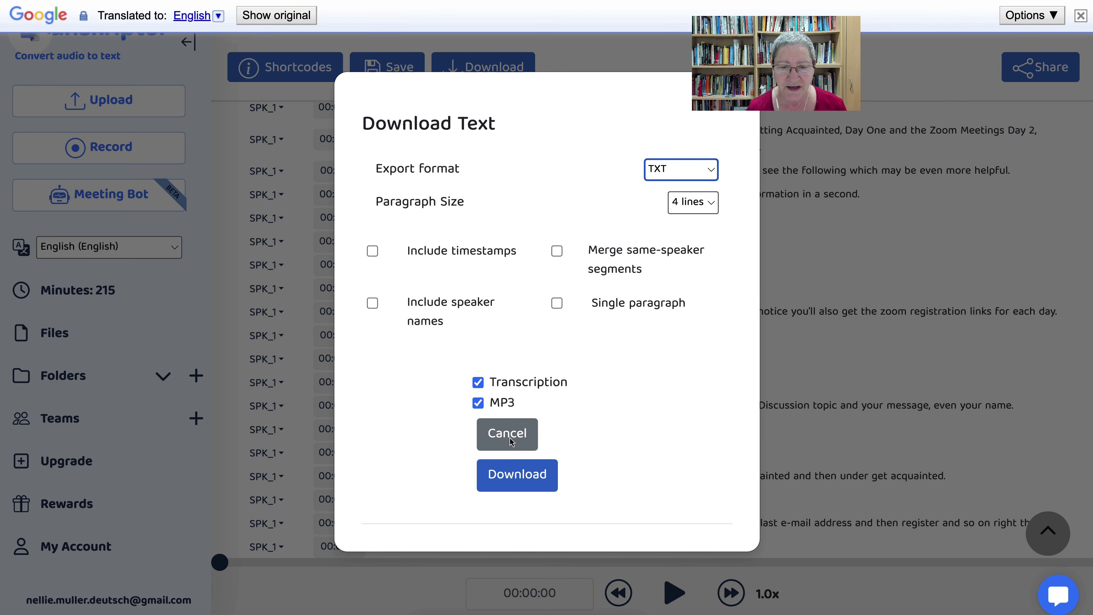
click(510, 439)
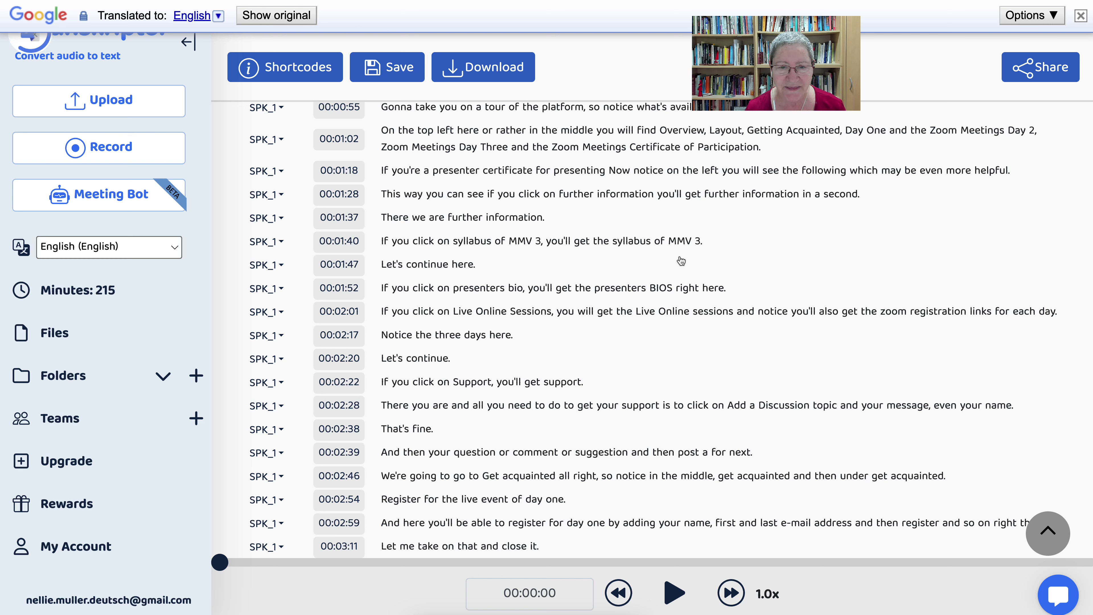
scroll(631, 267, up, 5)
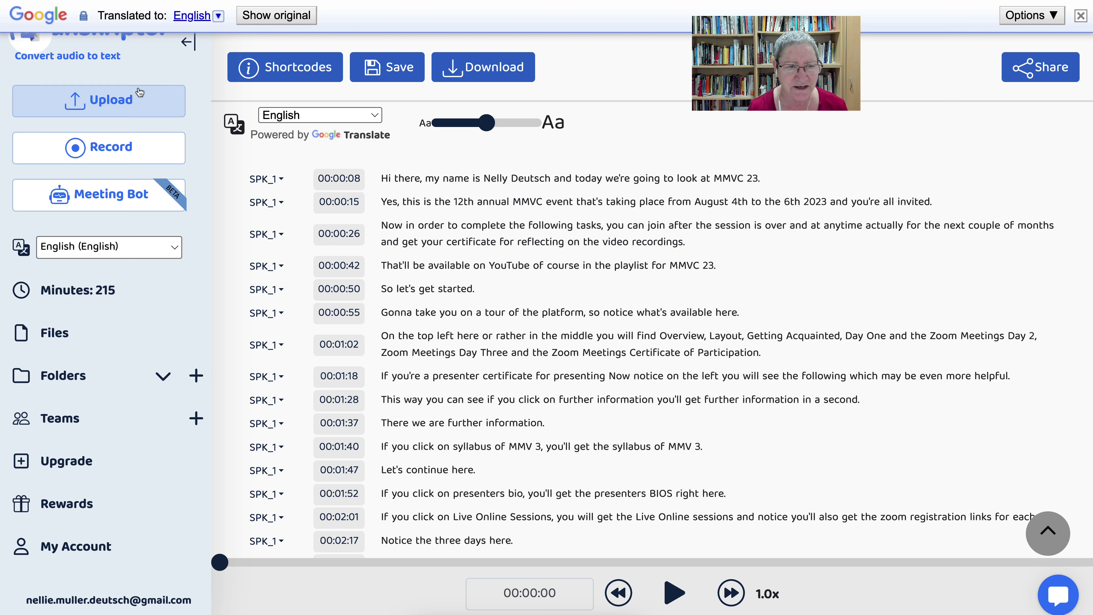
click(139, 100)
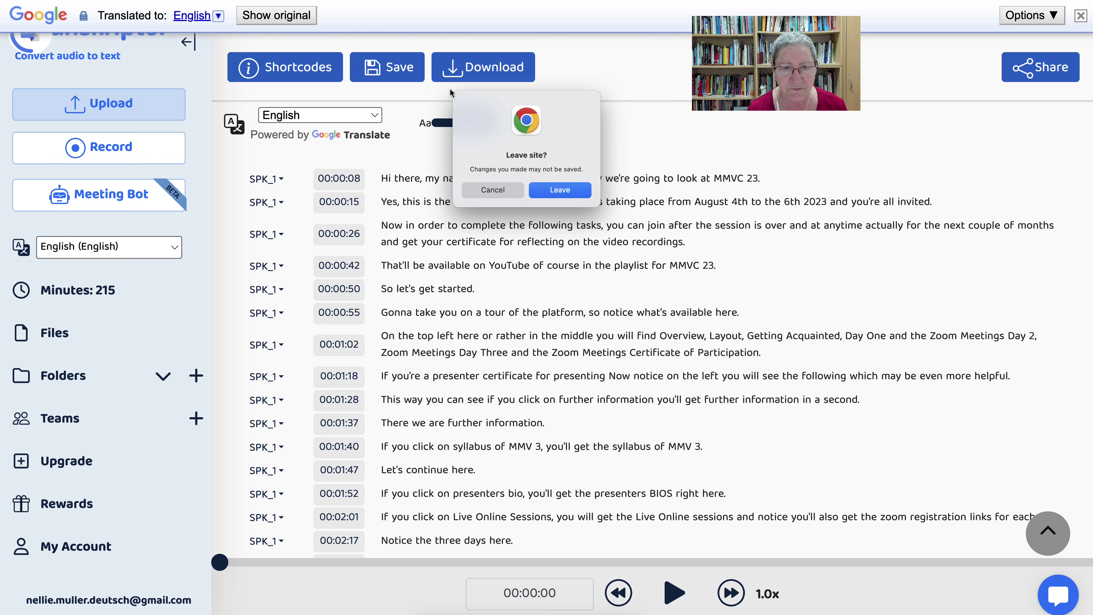
click(494, 190)
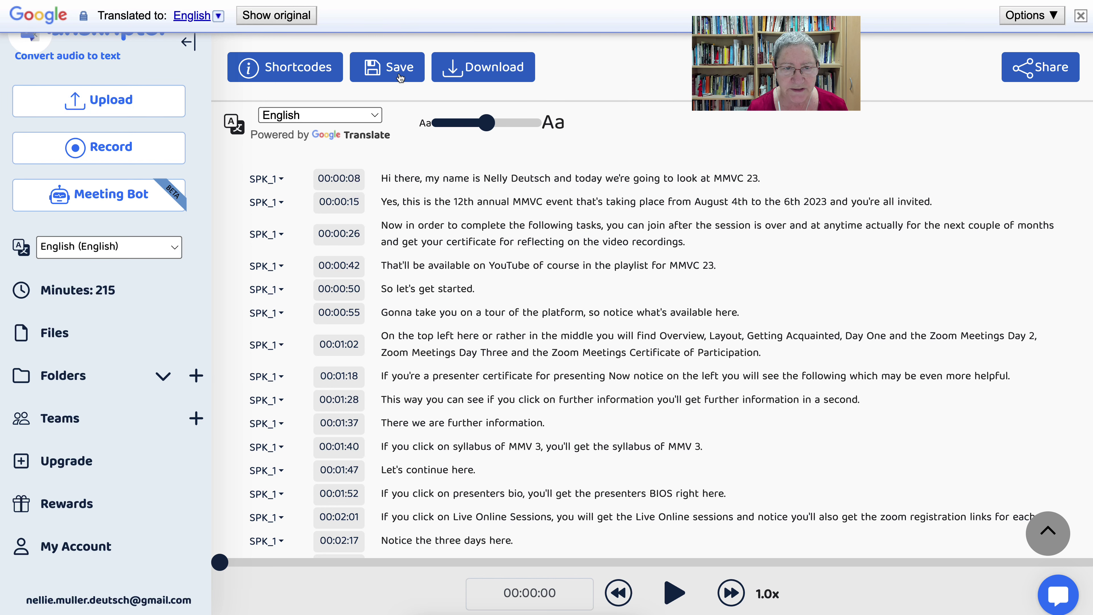
- Download the English transcript in TXT format with 4-line paragraphs, together with the MP3 audio
click(499, 70)
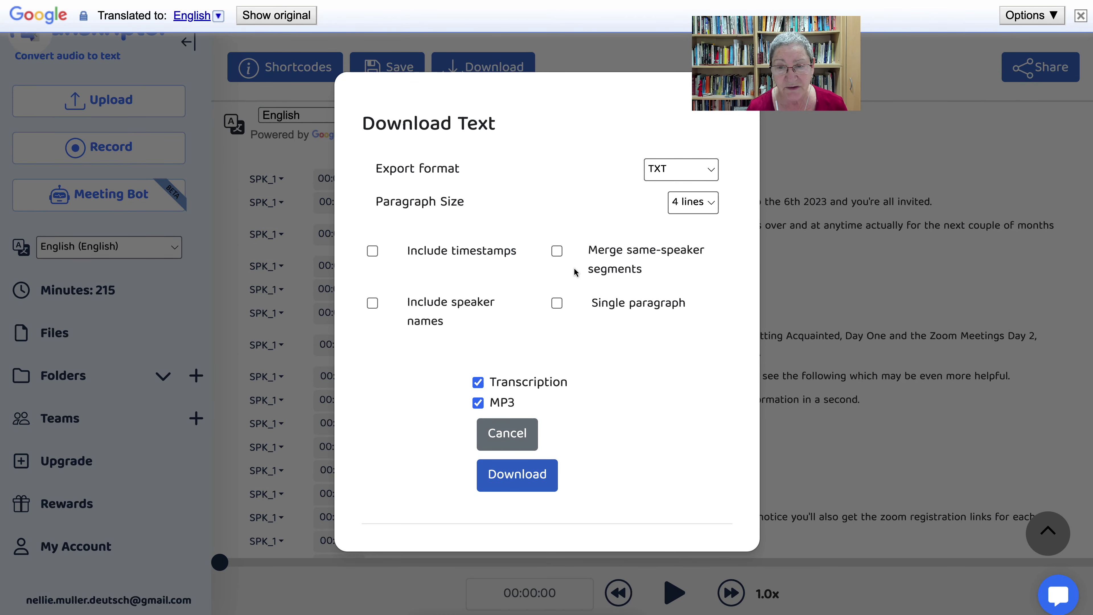
click(510, 475)
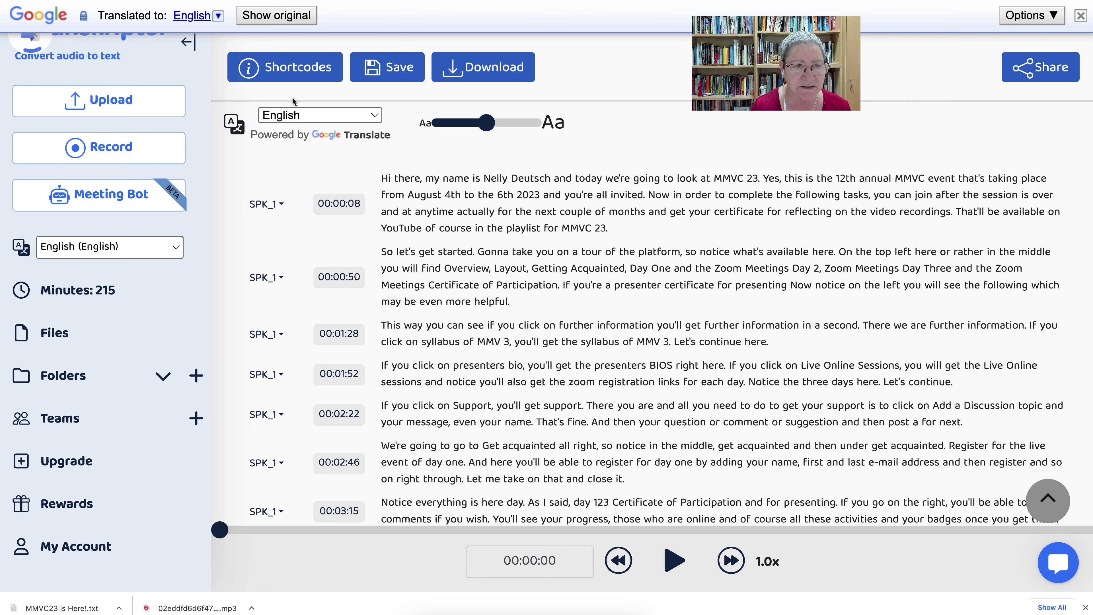
- Leave the transcript for the file upload page and look over its upload options and frequently asked questions
click(129, 109)
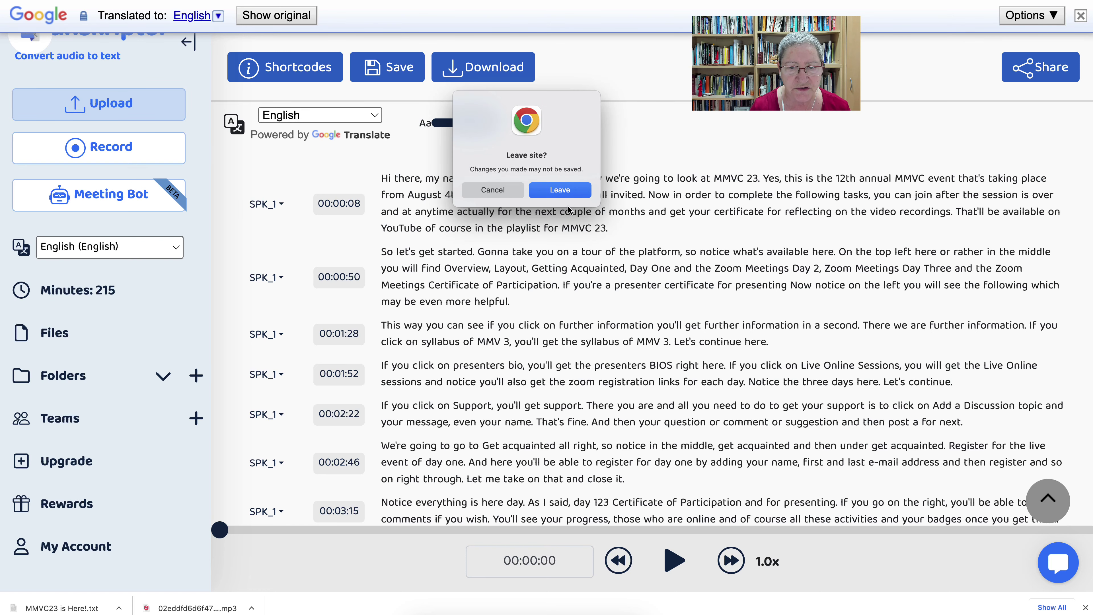
click(561, 193)
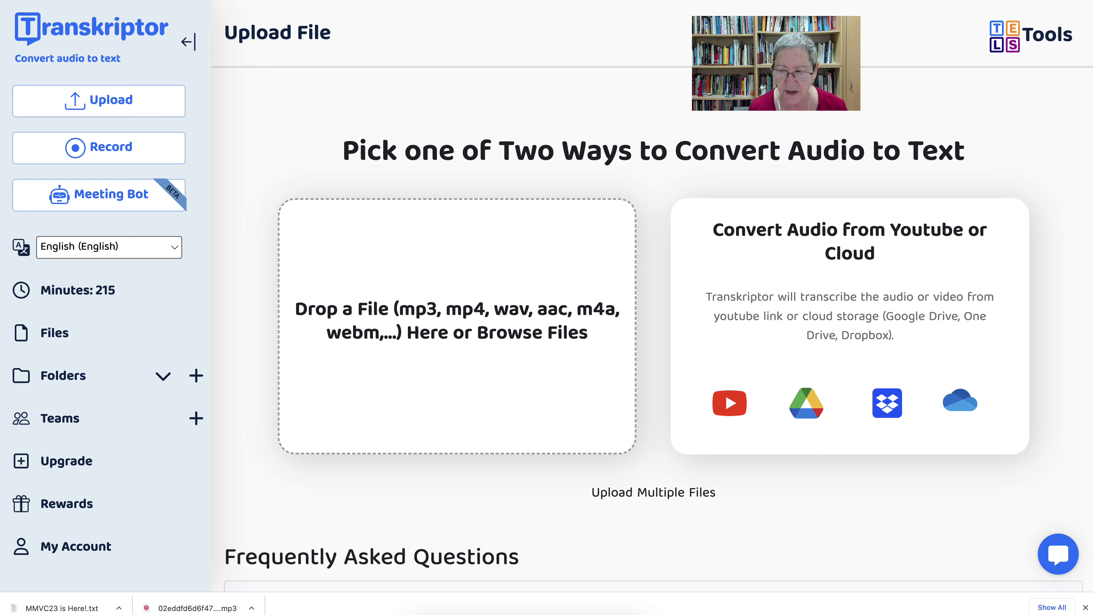
scroll(695, 519, down, 4)
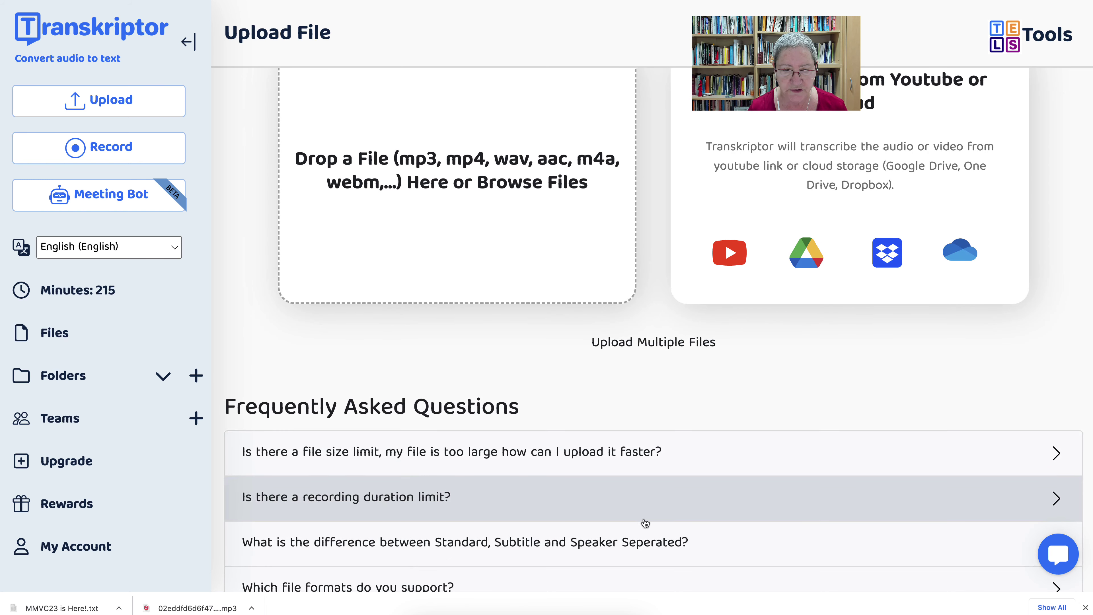
scroll(645, 523, up, 4)
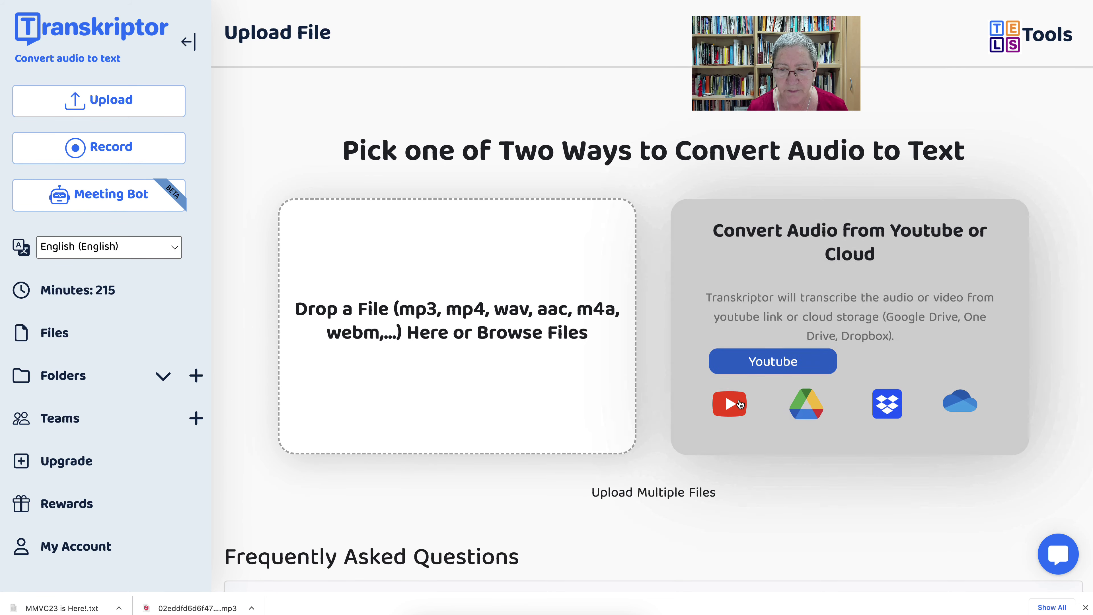
click(739, 403)
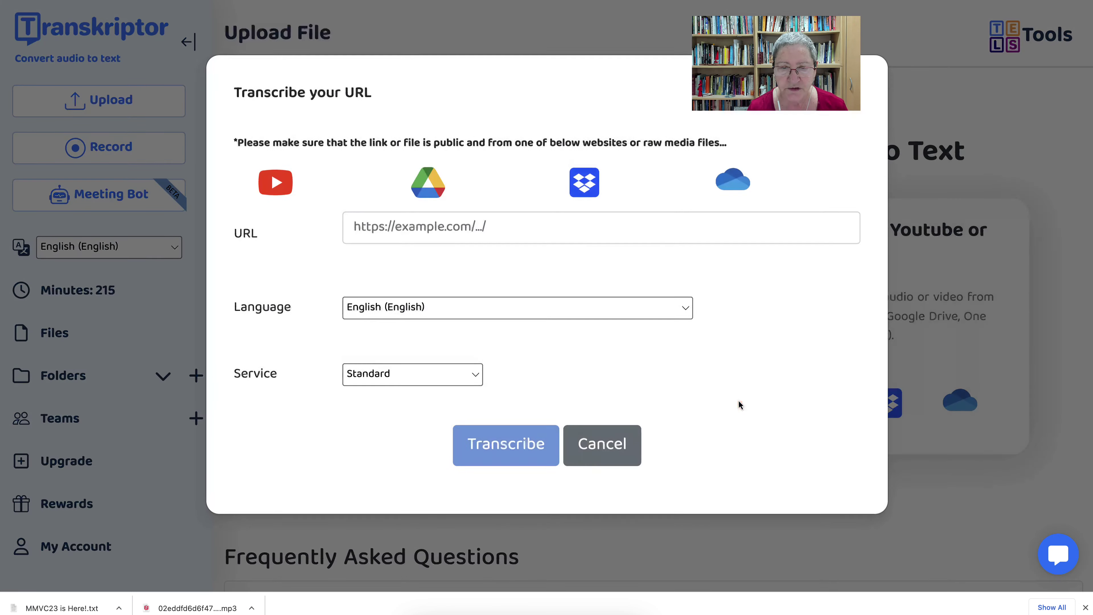
click(473, 235)
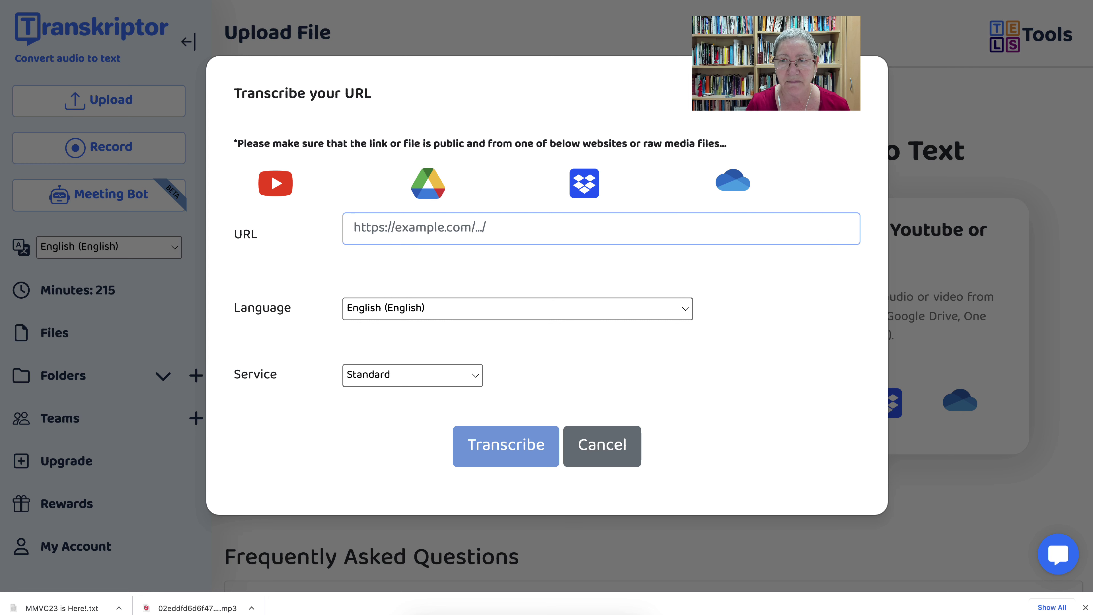
click(903, 3)
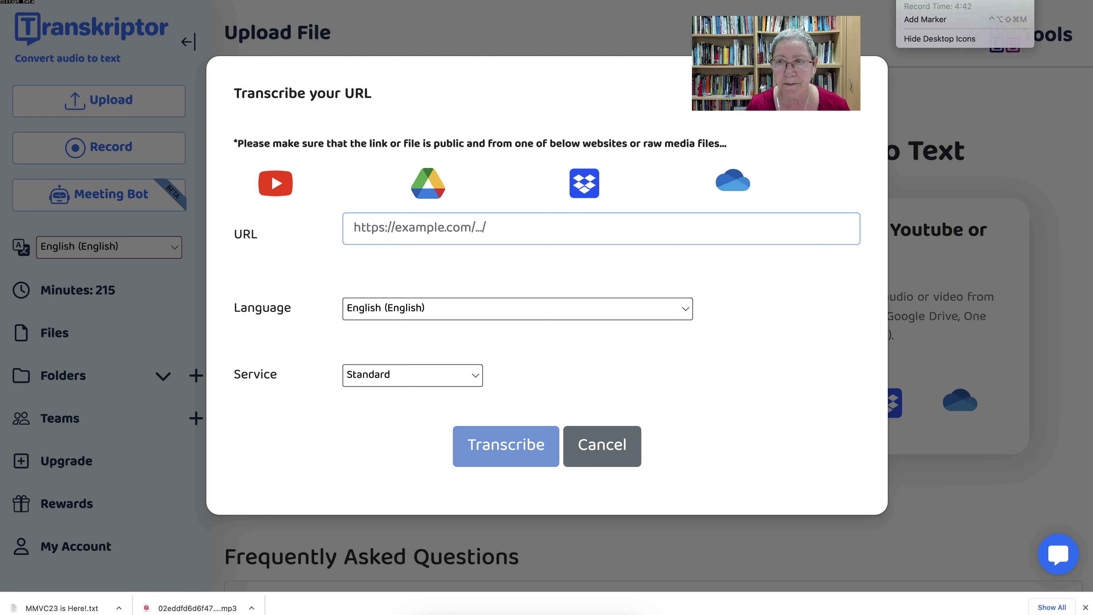
click(597, 225)
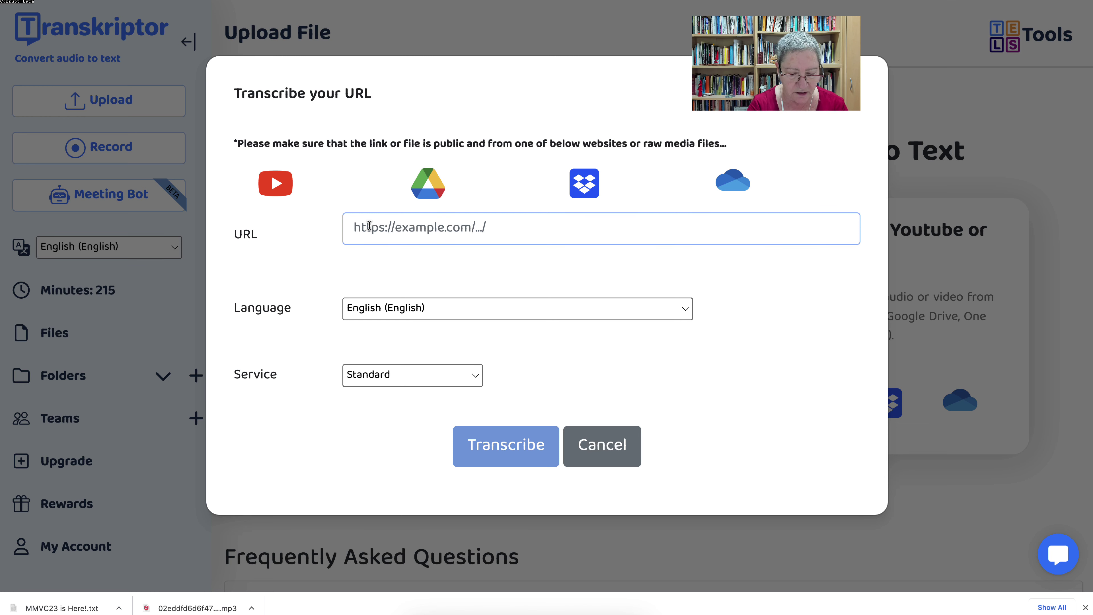
text(https://youtu.be/zf6BSX5coE4)
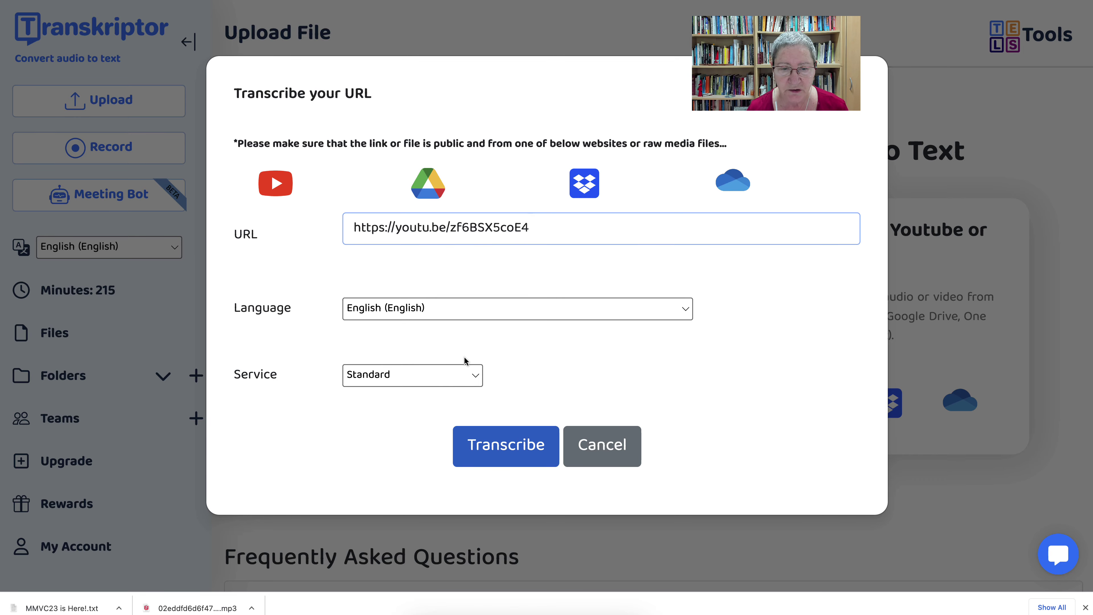
- Check the language and service choices, keep English (English) and Standard, and start transcribing the video
click(486, 311)
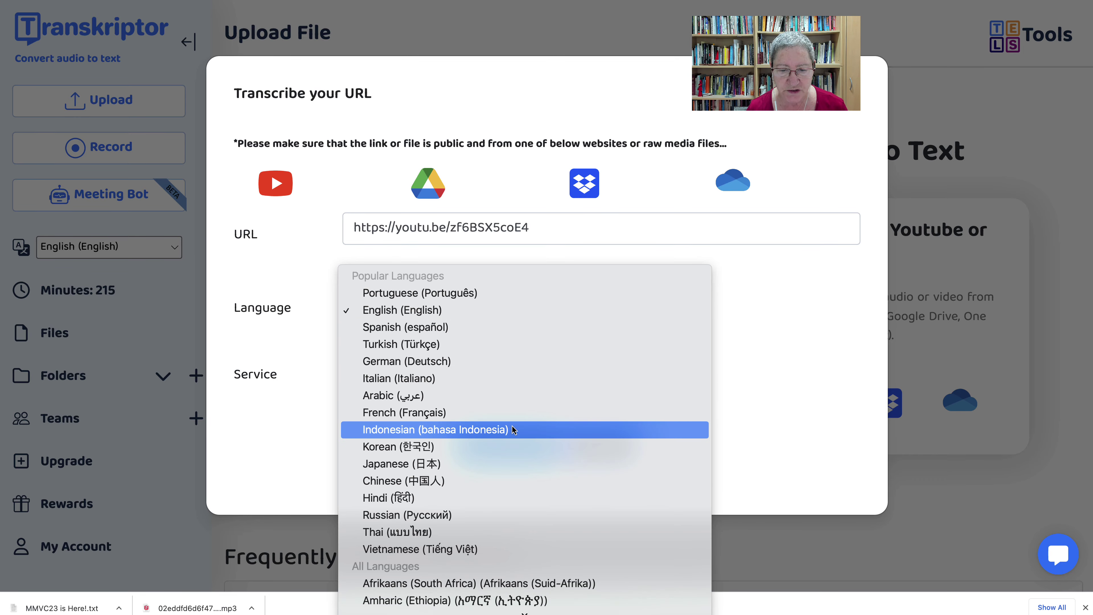
scroll(514, 429, down, 12)
scroll(525, 433, up, 5)
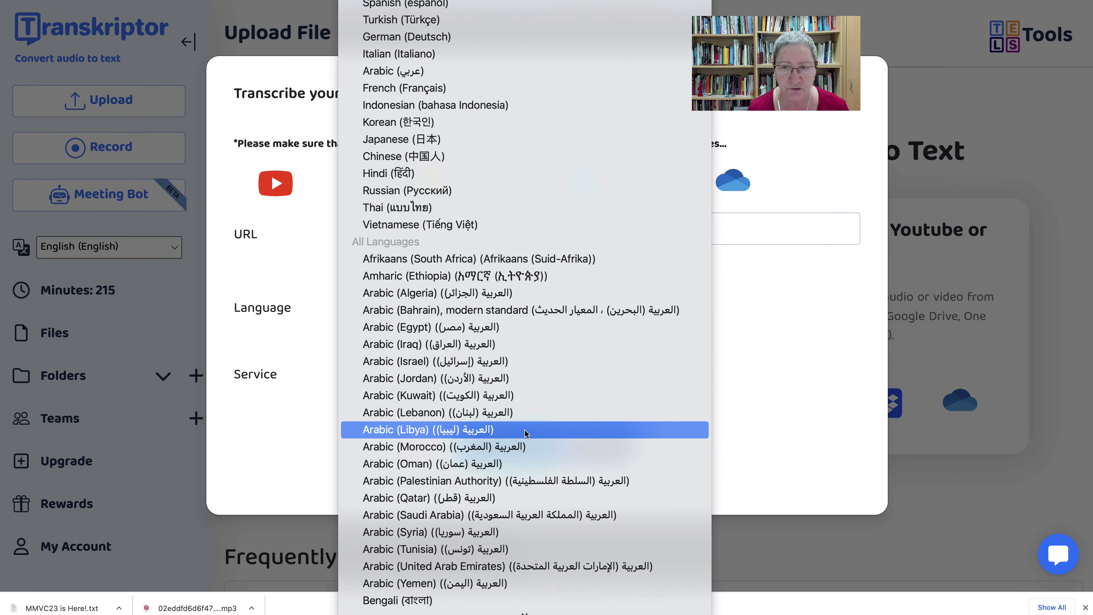
click(791, 163)
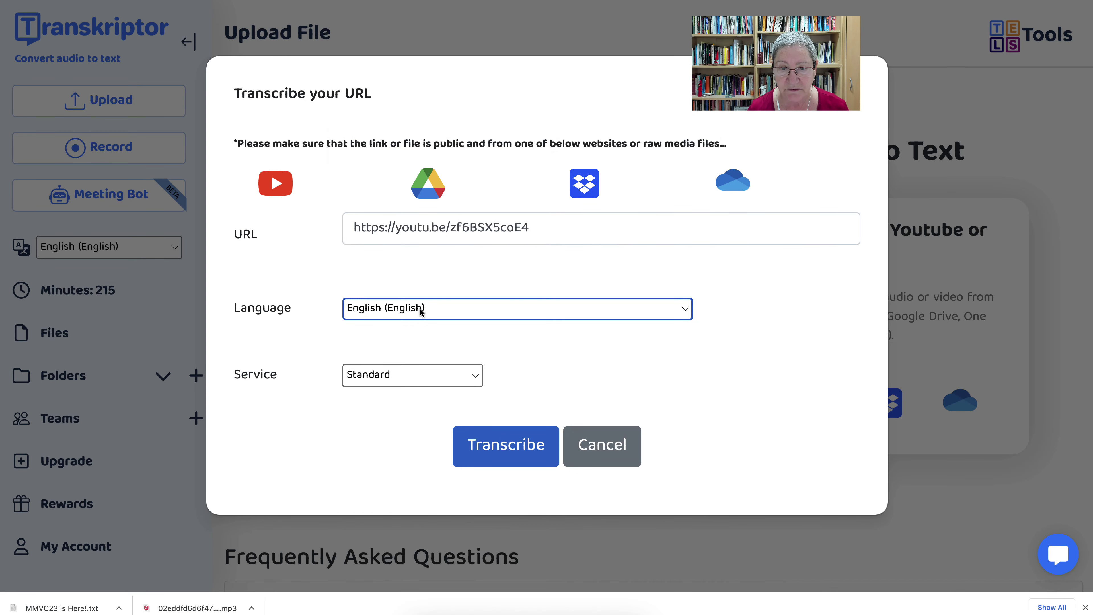
click(475, 379)
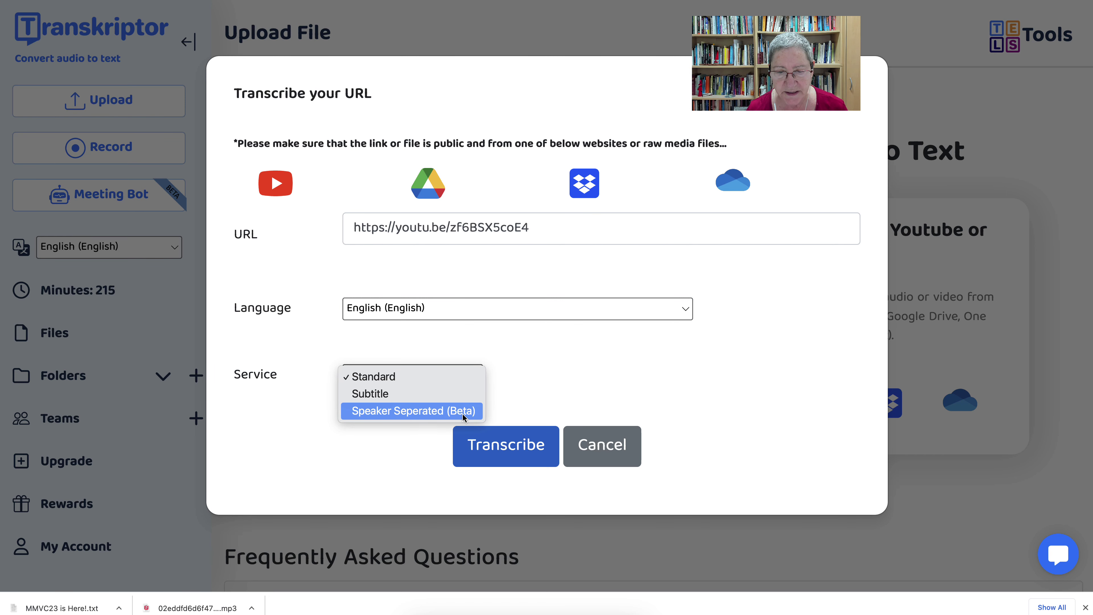
click(511, 390)
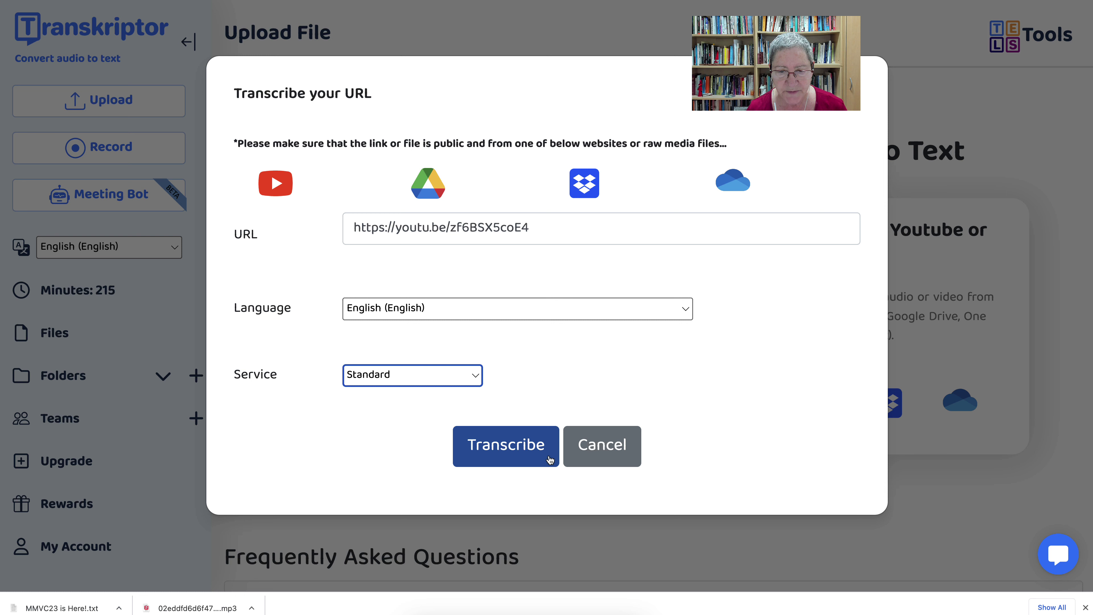
click(517, 454)
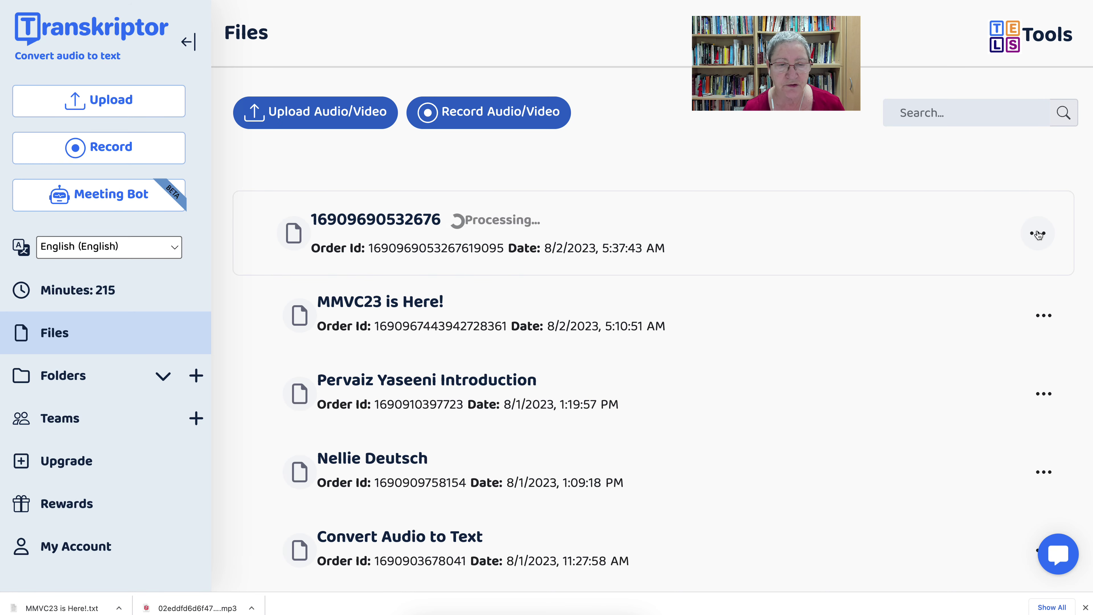
- Rename the newly submitted file that is still processing as "Where Does Generative AI Get Its Data From?"
click(1038, 233)
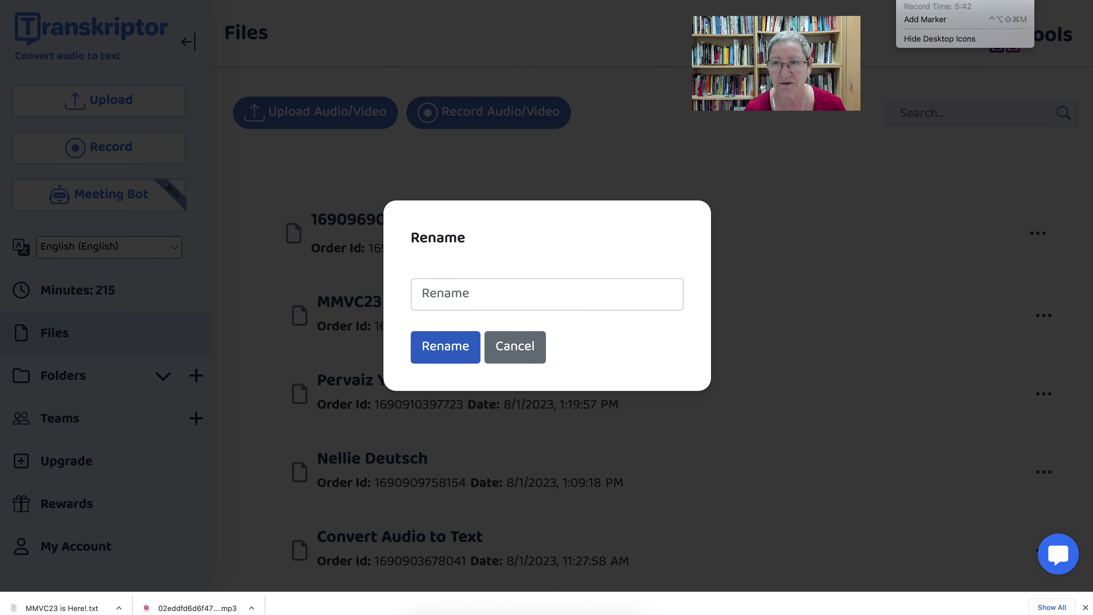
click(432, 281)
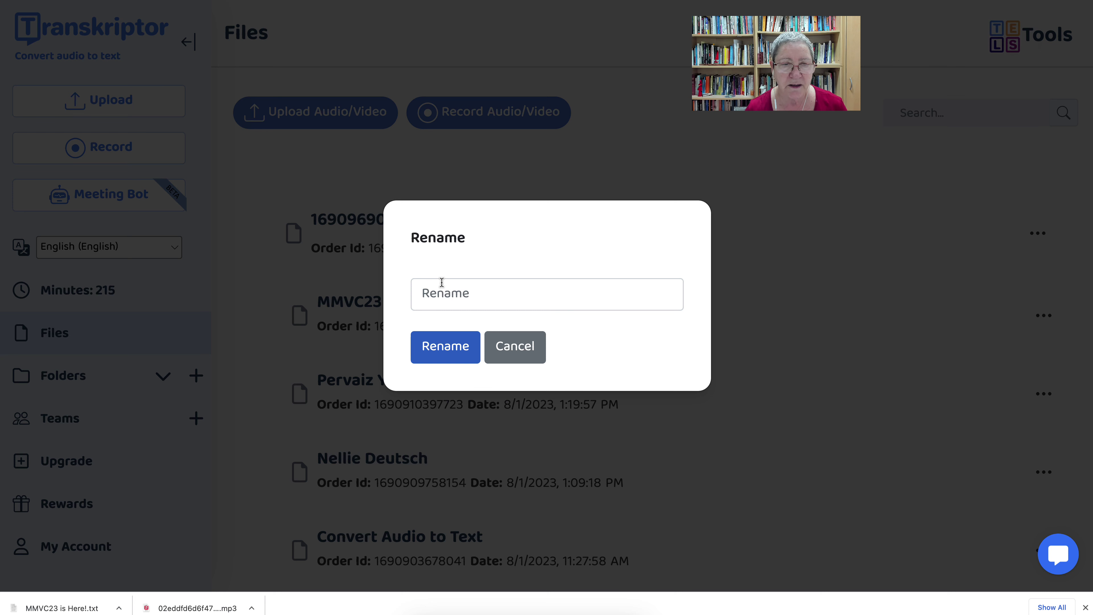
click(439, 290)
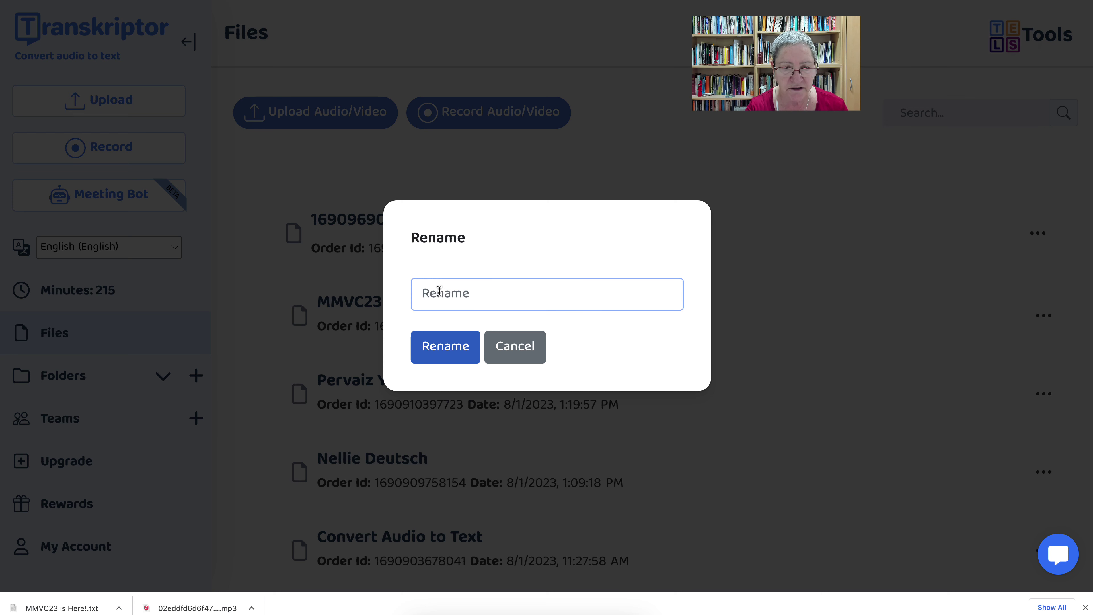
text(Where Does Generative AI Get Its Data From?)
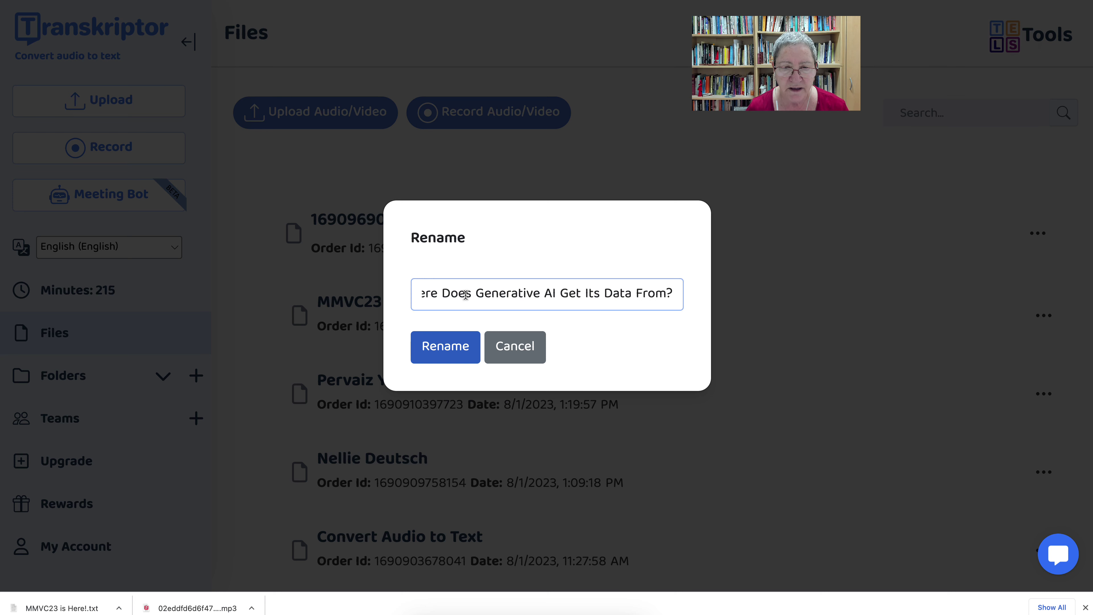
click(455, 351)
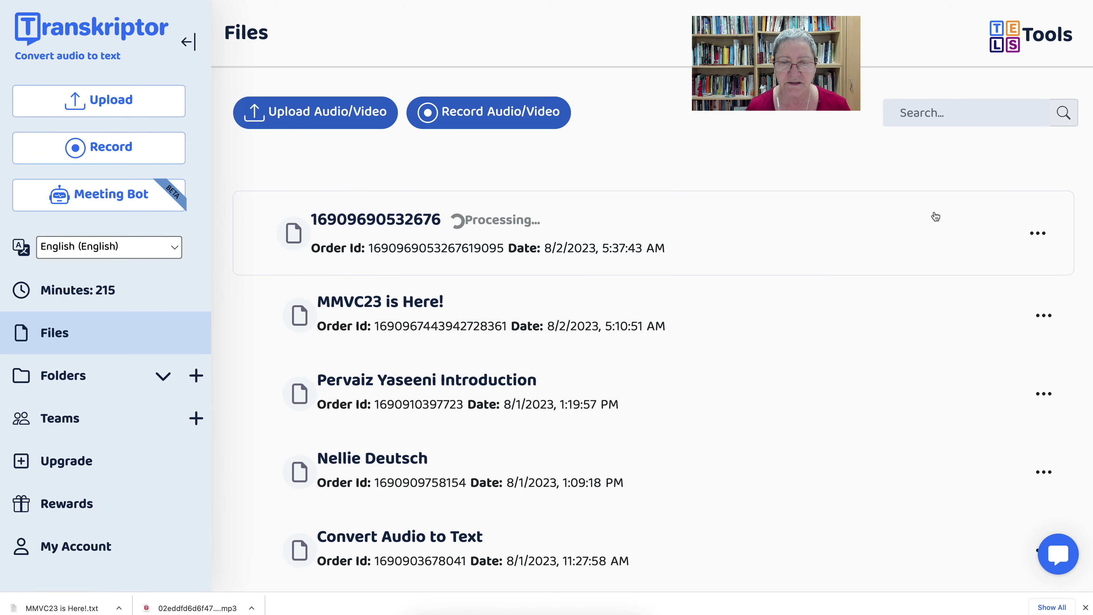